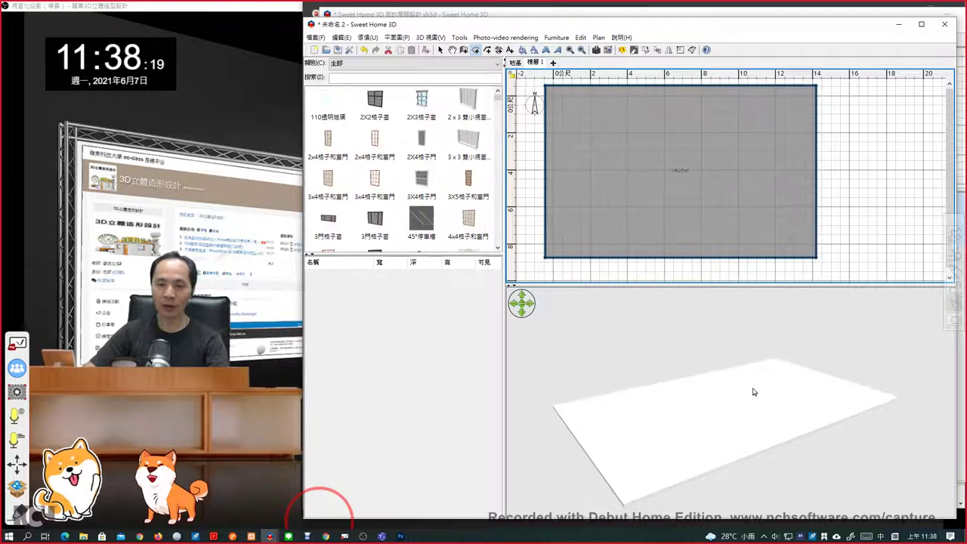
- Check the platform from the side in 3D and switch to the foundation level (地基)
left_click_drag(753, 390, 885, 362)
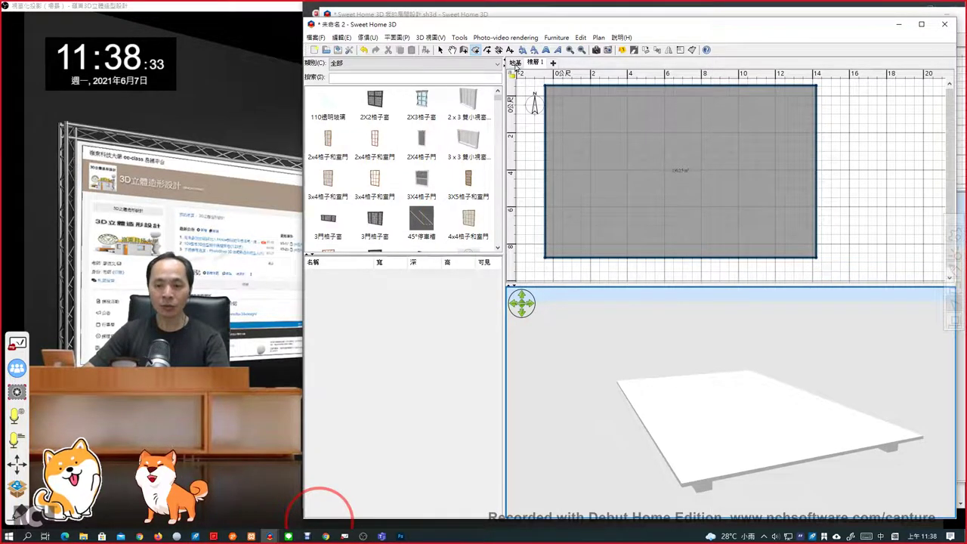
left_click(516, 64)
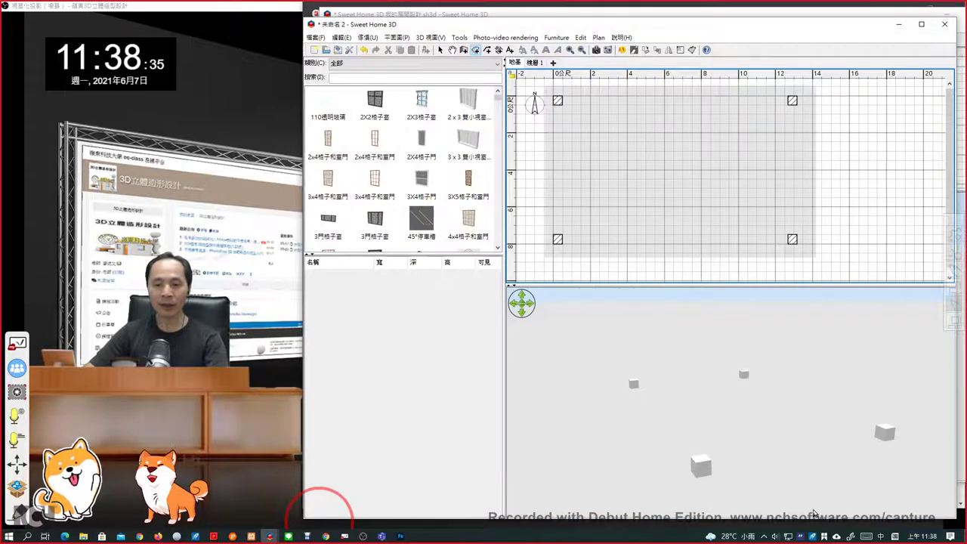
- Switch to Chrome and view the picture heading the blog article on raising a house's foundation
key("alt+Tab")
key("alt+Tab")
key("Tab")
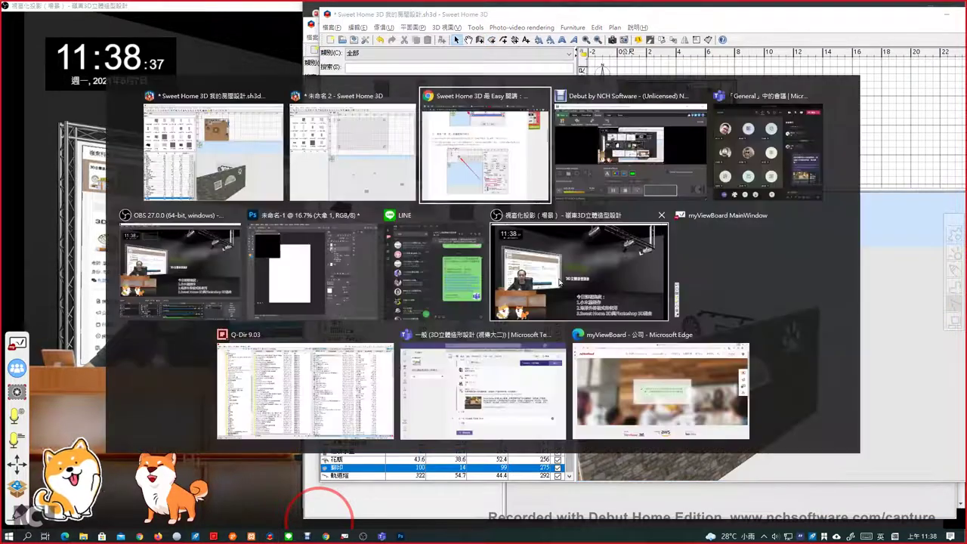
scroll(723, 331, "up", 10)
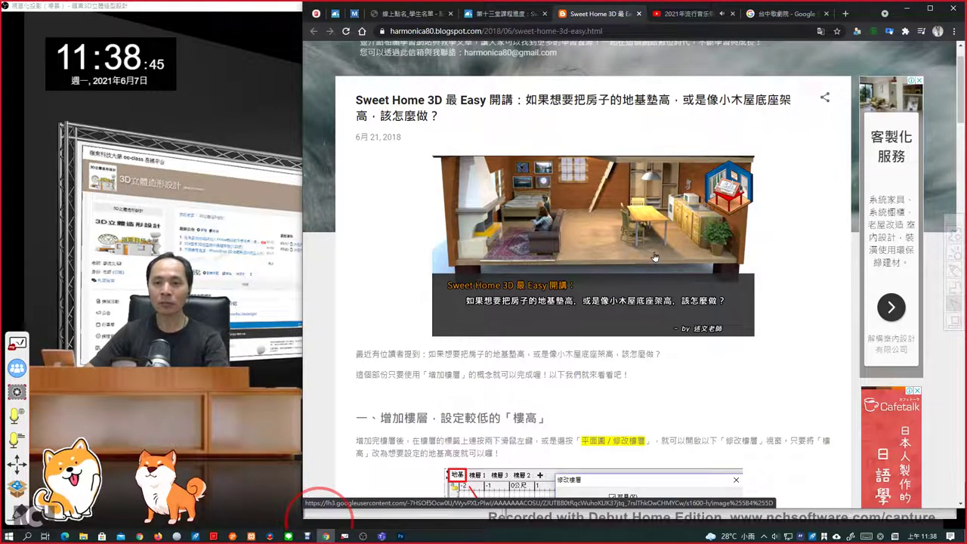
- Minimize the 我的房間設計 project's window and return to the 未命名 2 project in Sweet Home 3D
key("alt+Tab")
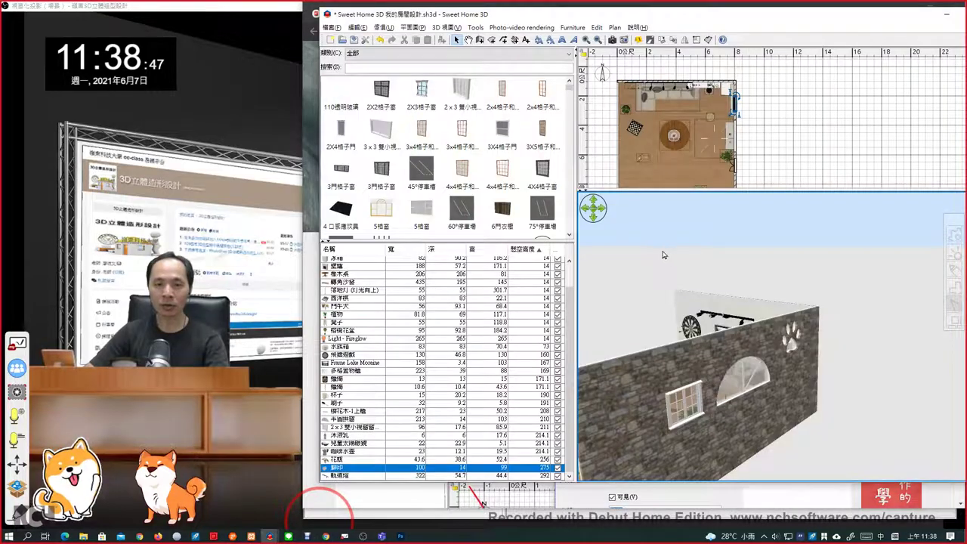
left_click(947, 14)
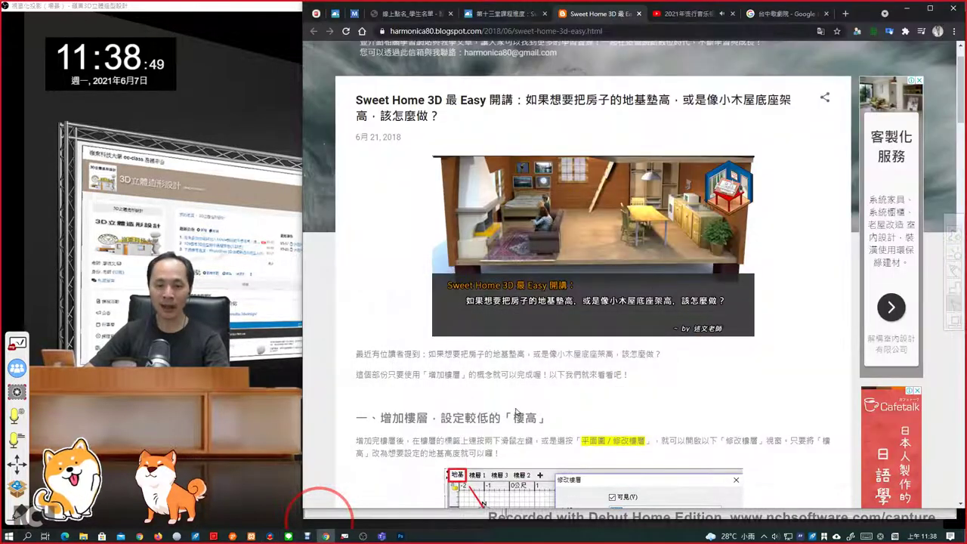
mouse_move(270, 537)
left_click(313, 507)
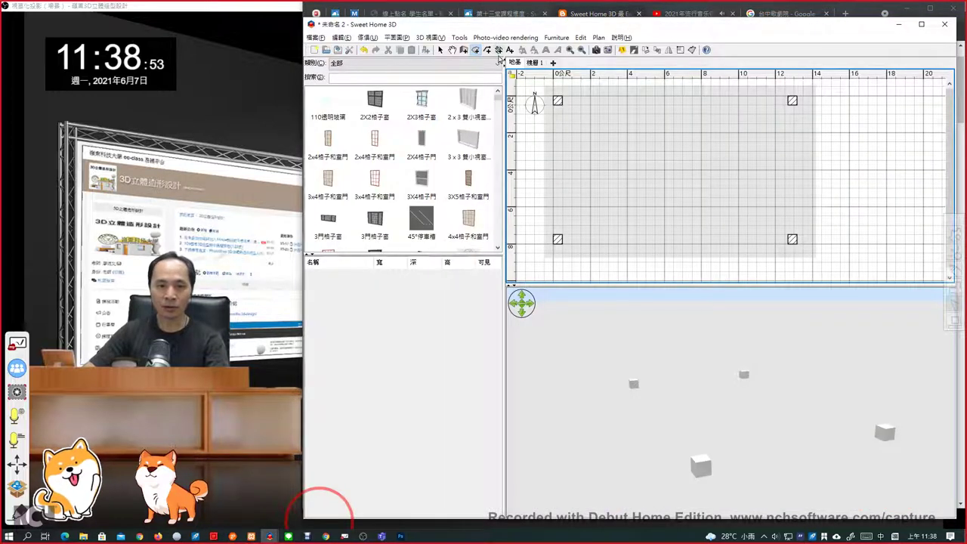
- Enlarge the plan area and draw a horizontal wall about 570 cm long below the platform's lower edge
left_click(464, 50)
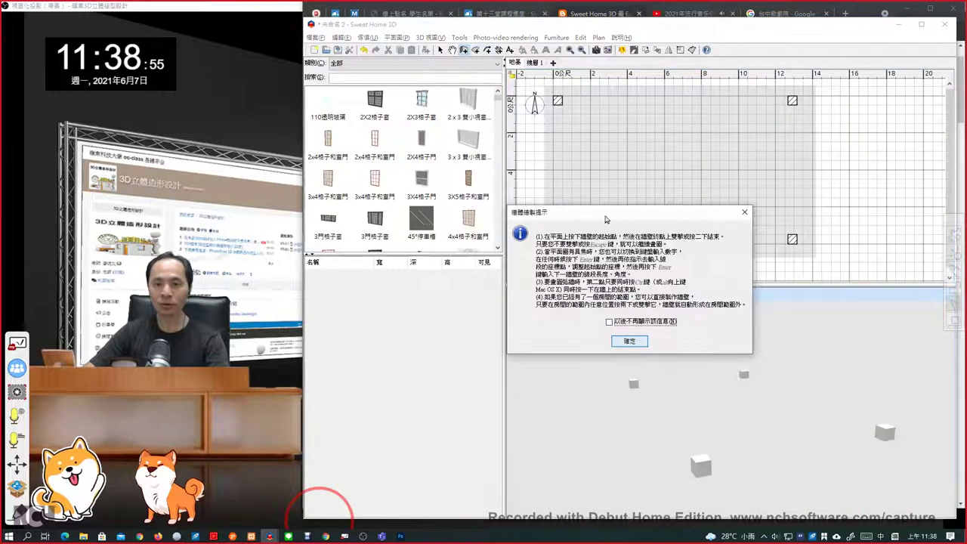
left_click(629, 343)
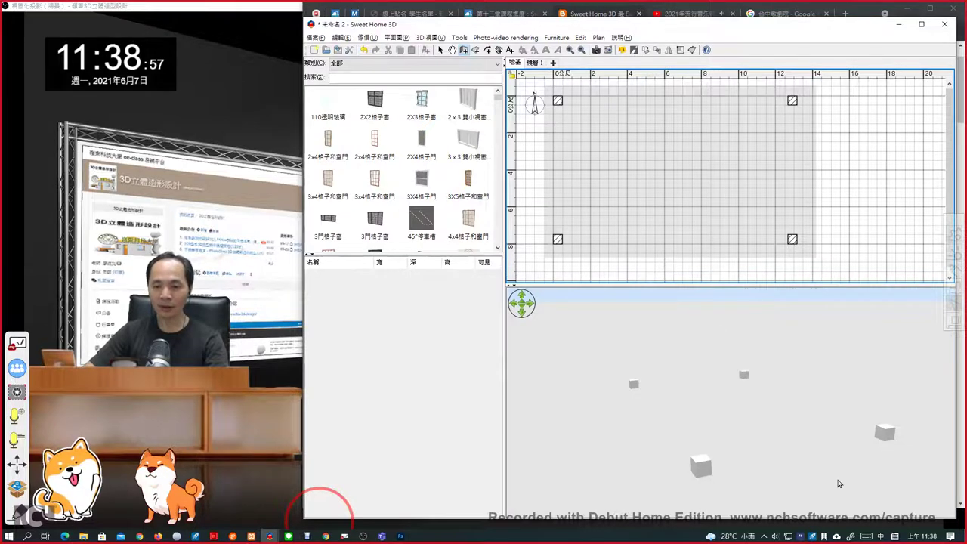
left_click_drag(838, 484, 827, 485)
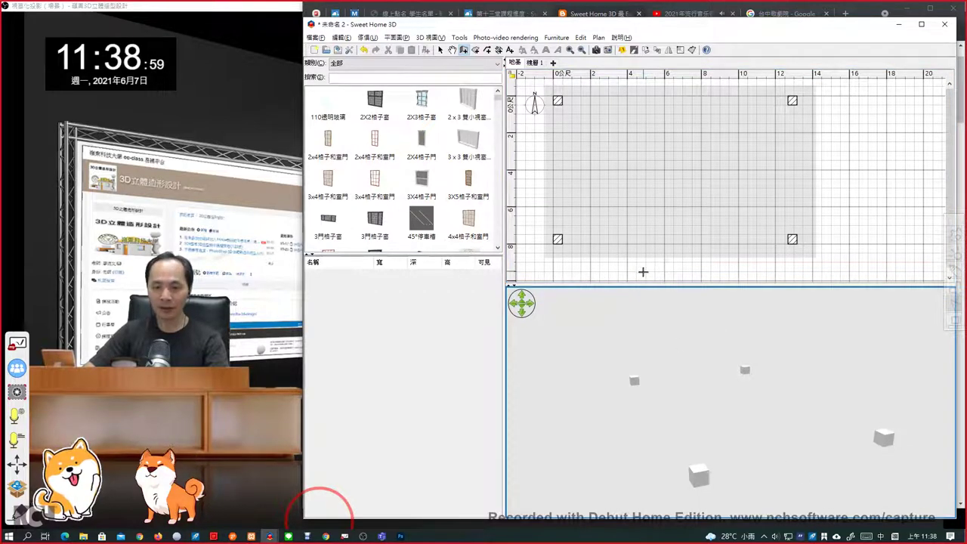
left_click_drag(644, 285, 651, 327)
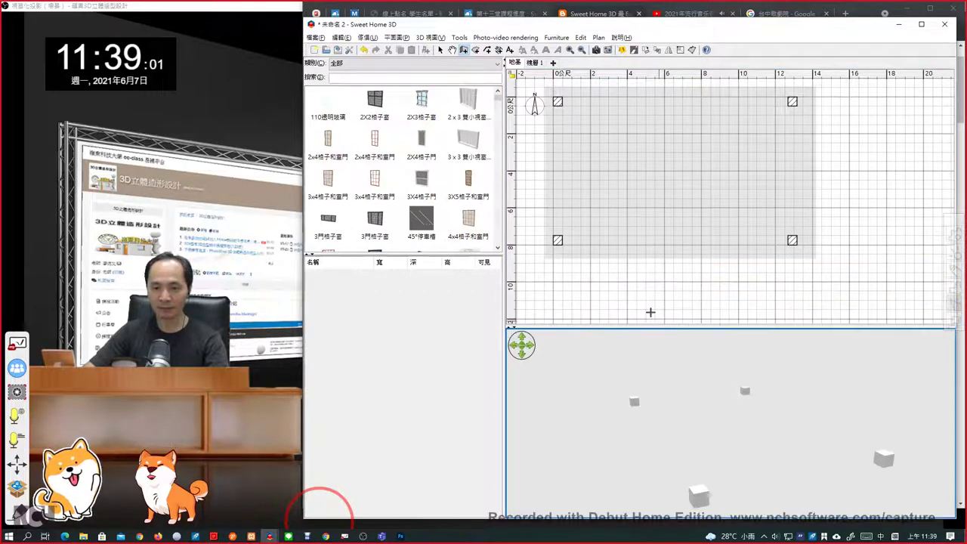
left_click(636, 282)
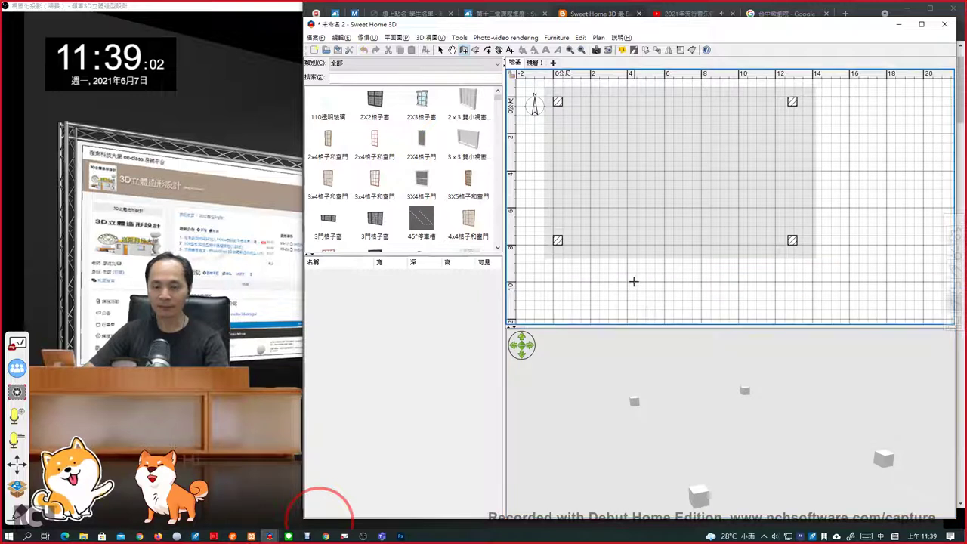
double_click(741, 283)
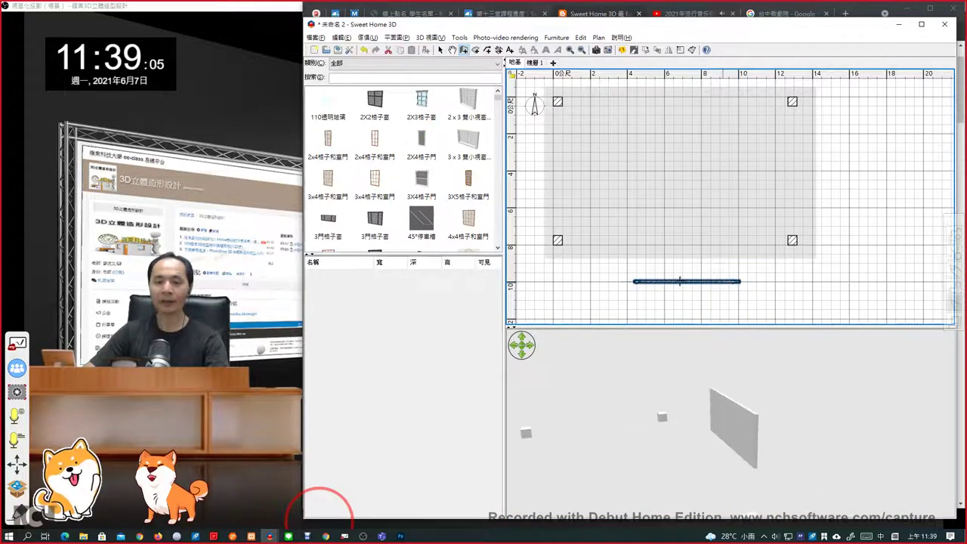
- Set the new wall's height to 25 cm and its thickness to 50 cm to form a low step
left_click(440, 50)
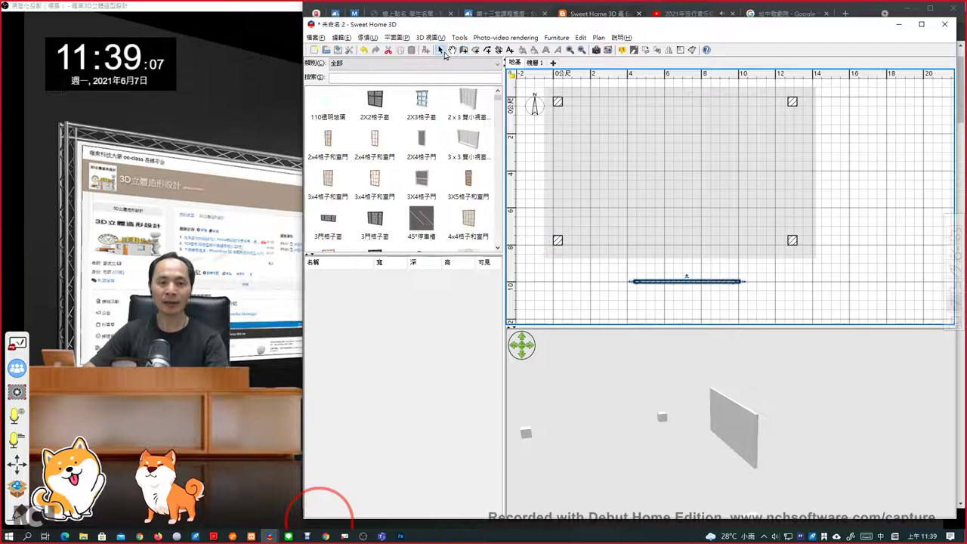
double_click(671, 281)
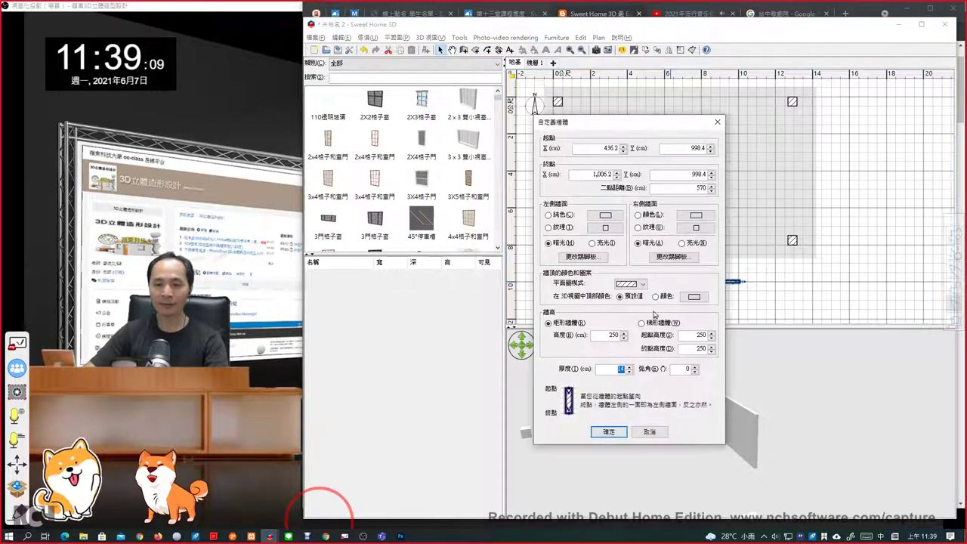
double_click(607, 335)
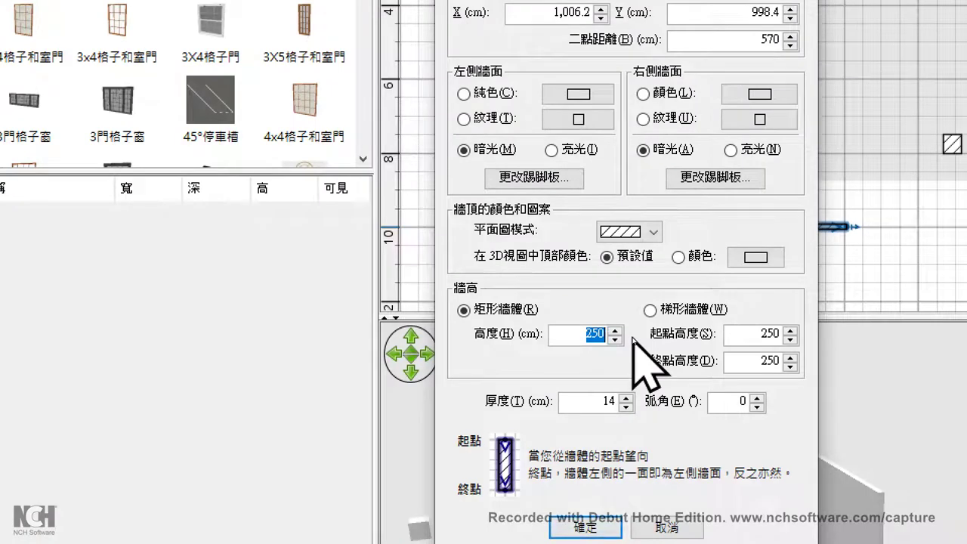
type("25")
double_click(601, 403)
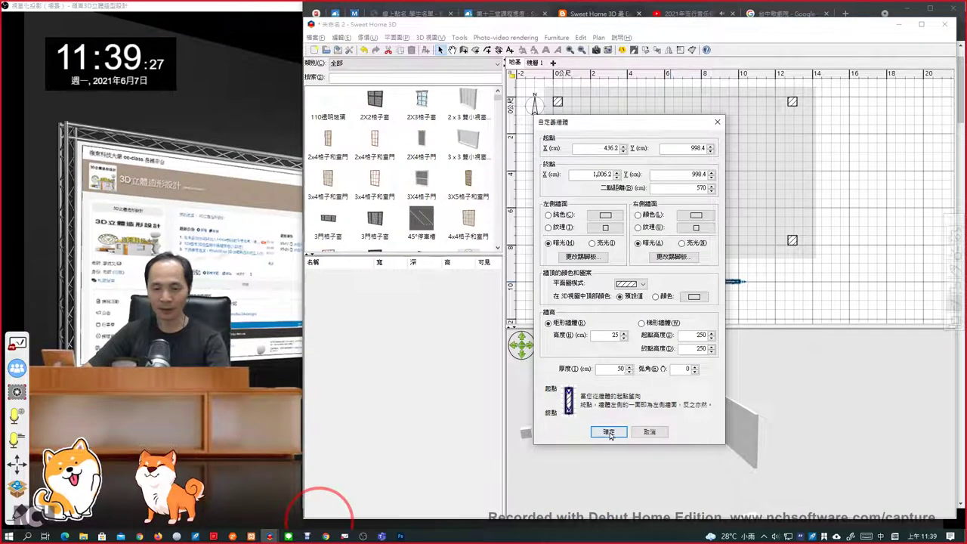
left_click(609, 432)
left_click_drag(780, 454, 620, 455)
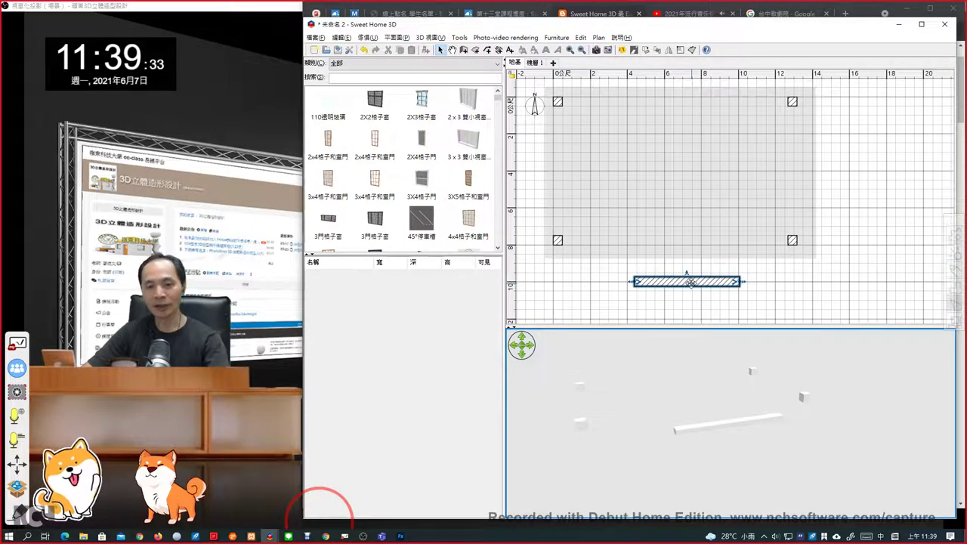
- Duplicate the low step wall and place the copy flush against its platform side
left_click(699, 282)
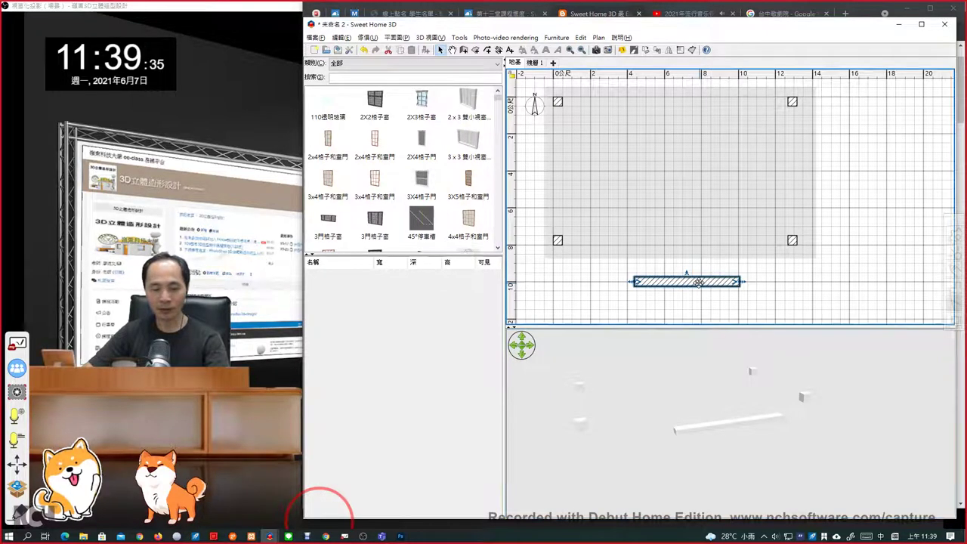
left_click_drag(700, 283, 699, 278, "ctrl")
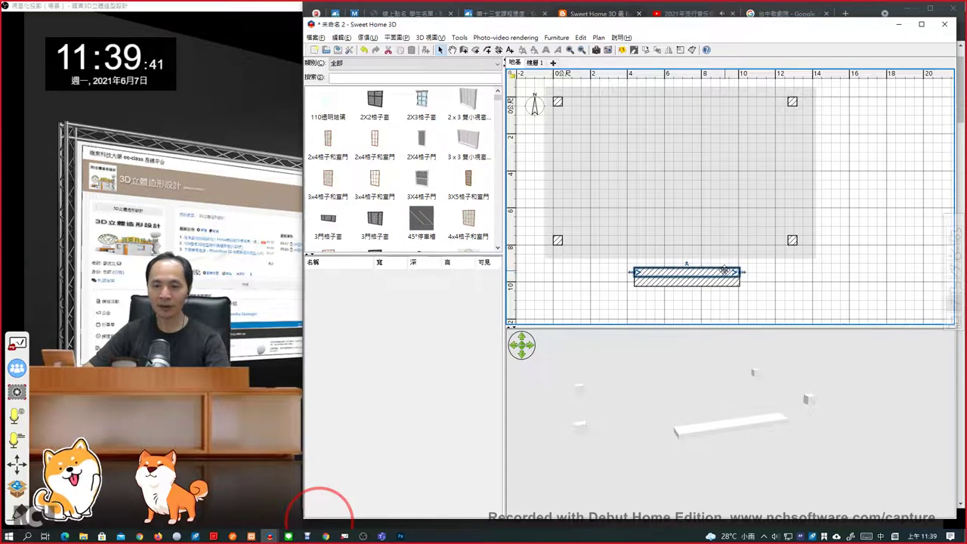
- Set the copied wall's height to 50 cm and check the two steps in 3D
double_click(724, 270)
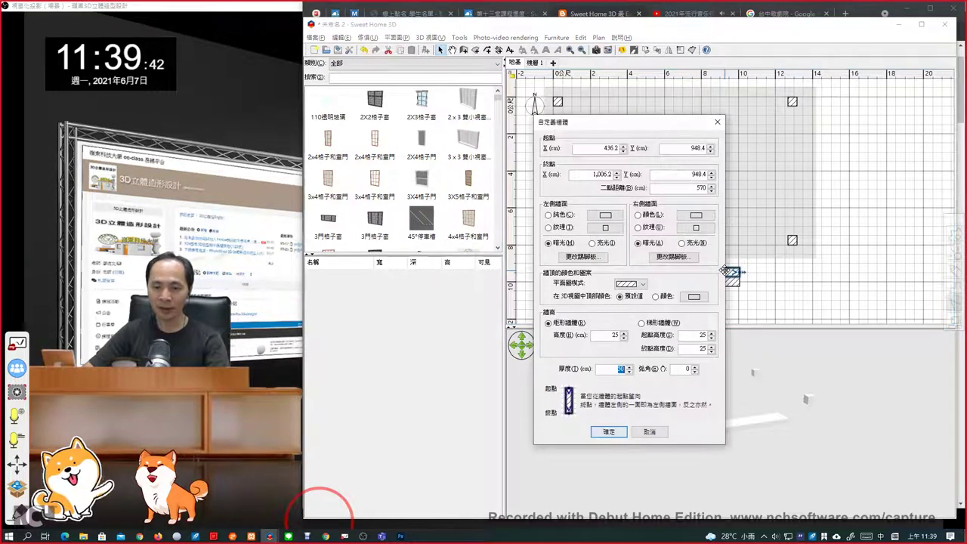
double_click(610, 334)
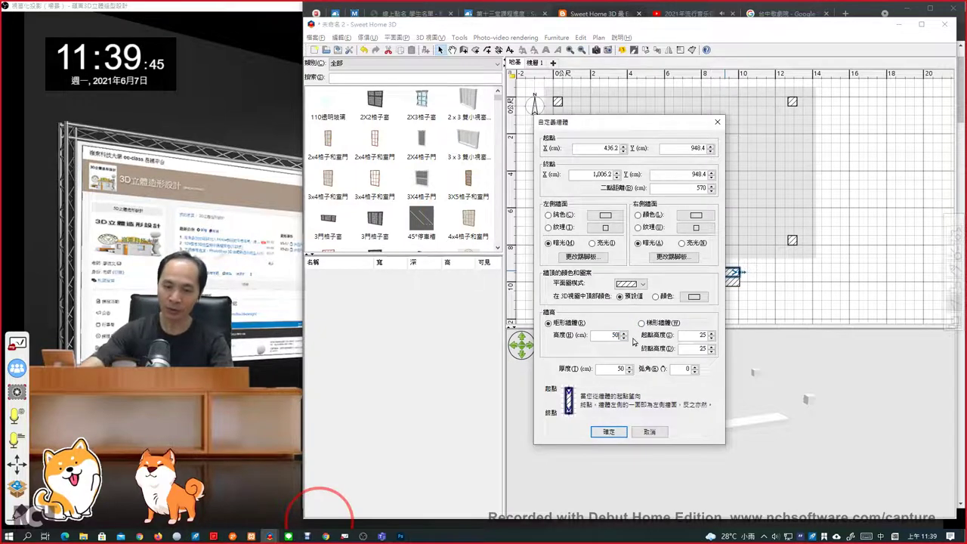
left_click(609, 432)
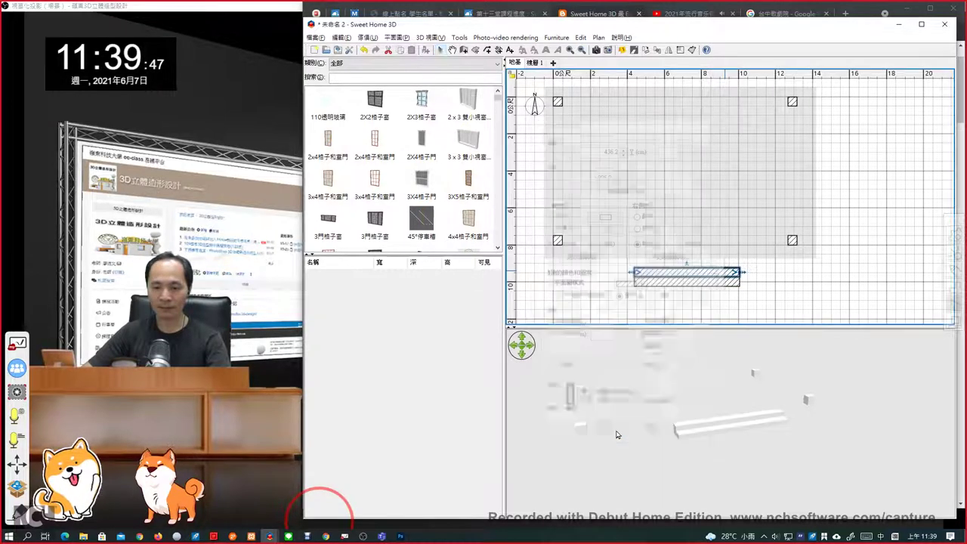
left_click_drag(704, 462, 588, 459)
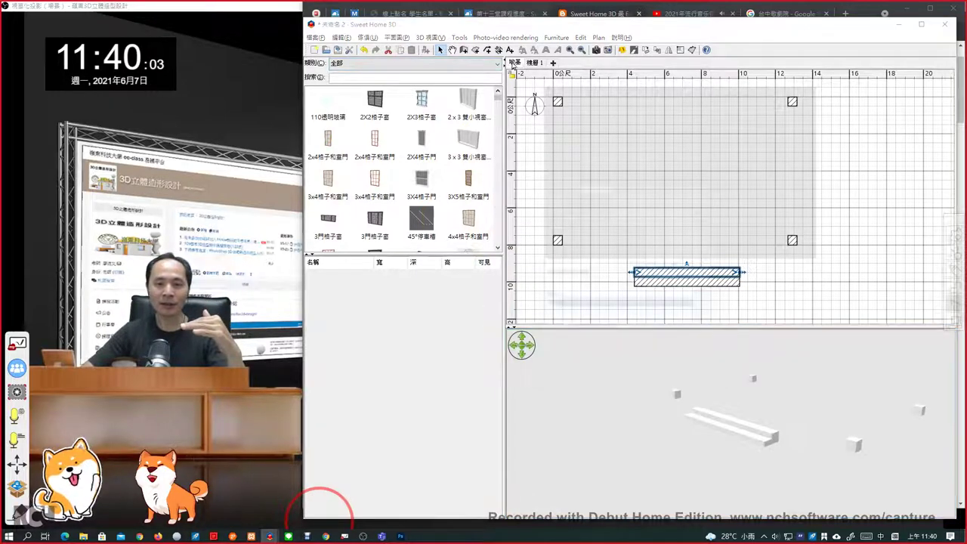
- Examine the foundation level's elevation and height settings, and compare the steps with the platform on 樓層 1 from the side
double_click(514, 63)
left_click(634, 229)
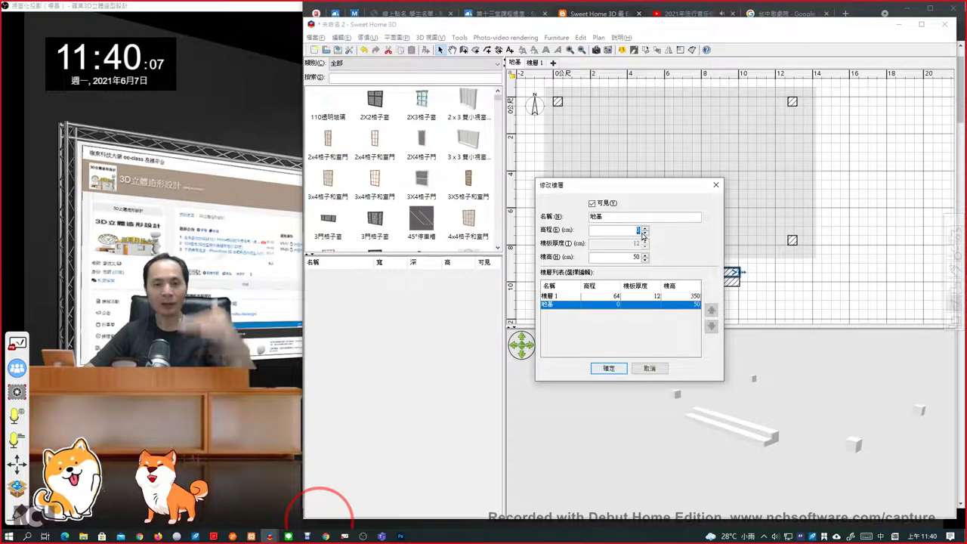
left_click(718, 189)
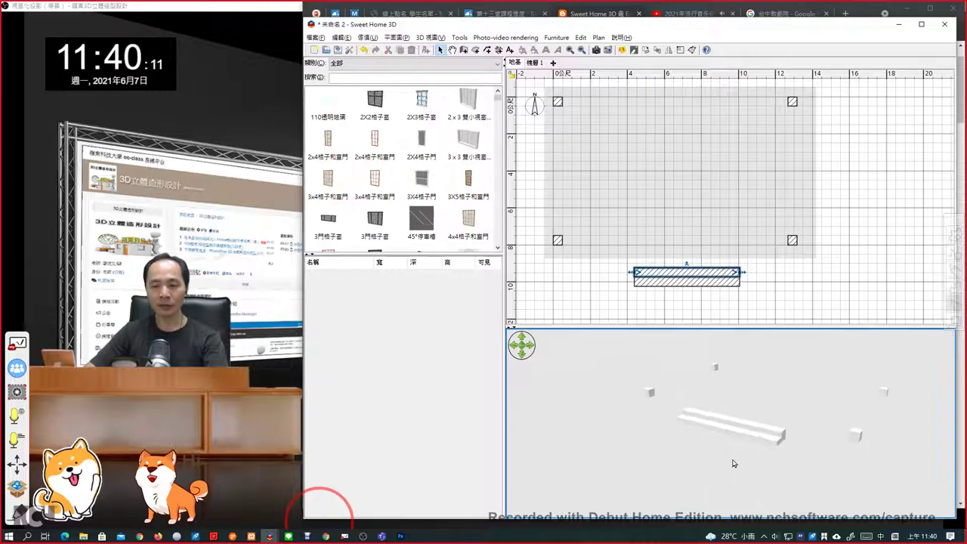
left_click_drag(621, 464, 791, 428)
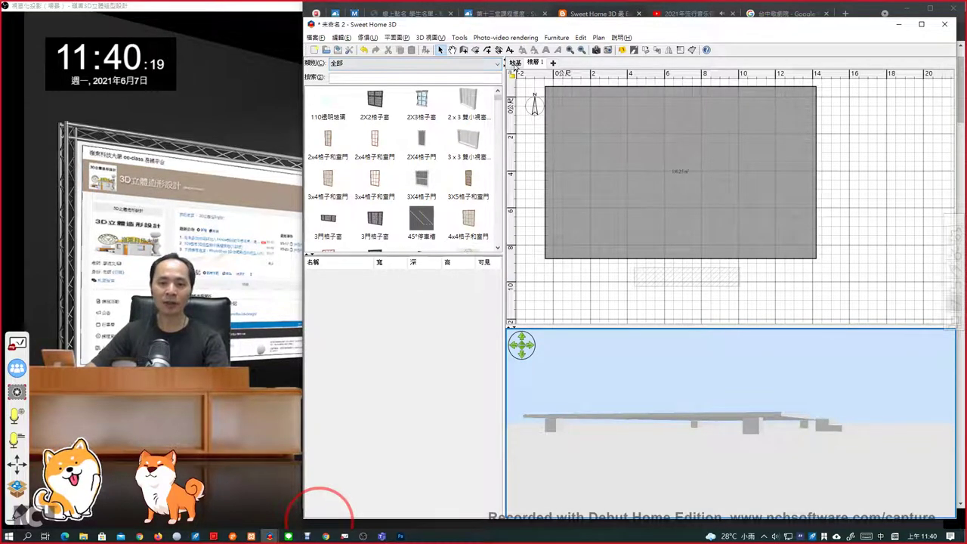
- Select both step walls on the foundation level and move them up until the taller one meets the platform's lower edge
left_click(662, 209)
left_click(693, 275)
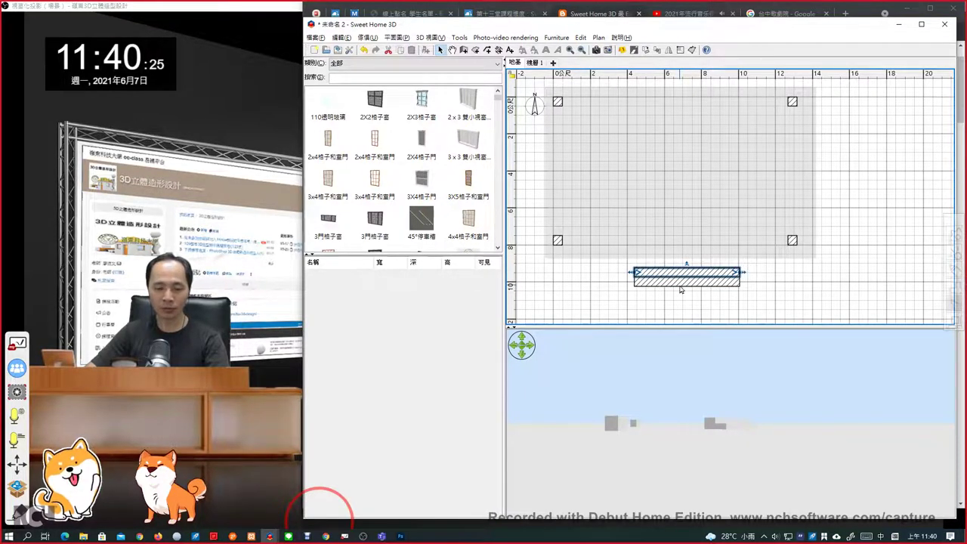
left_click(679, 284, "shift")
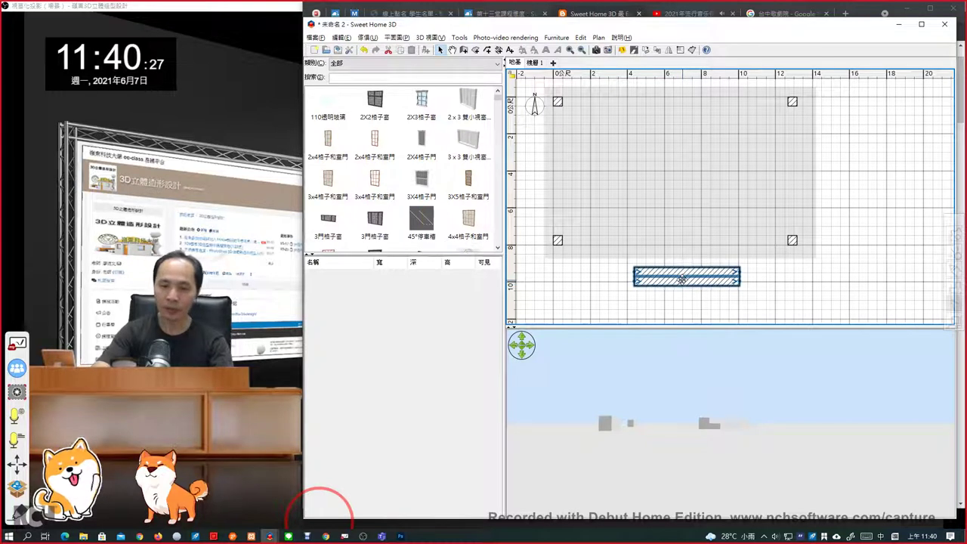
key("Up")
key("Up")
key("Up")
key("Up")
key("Up")
key("Up")
key("Up")
key("Up")
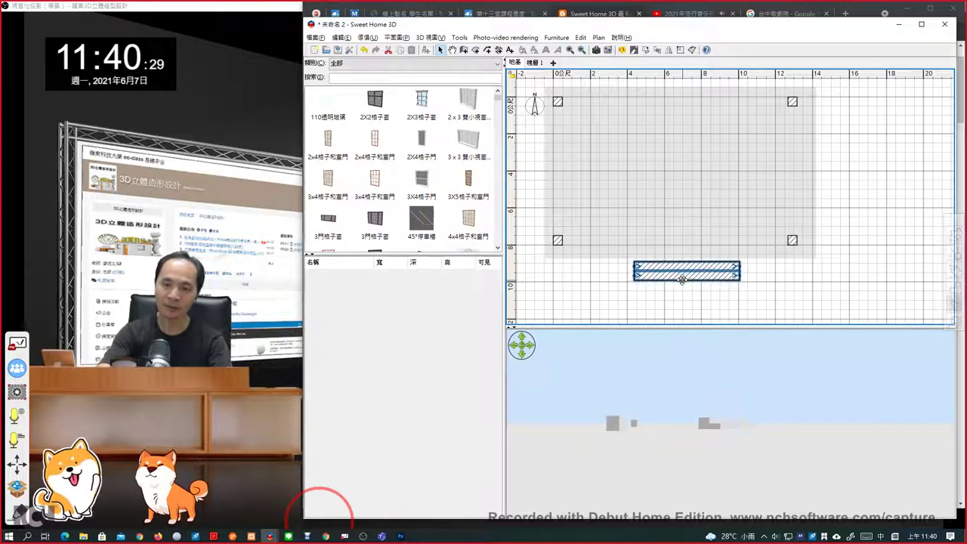
key("Up")
key("Up")
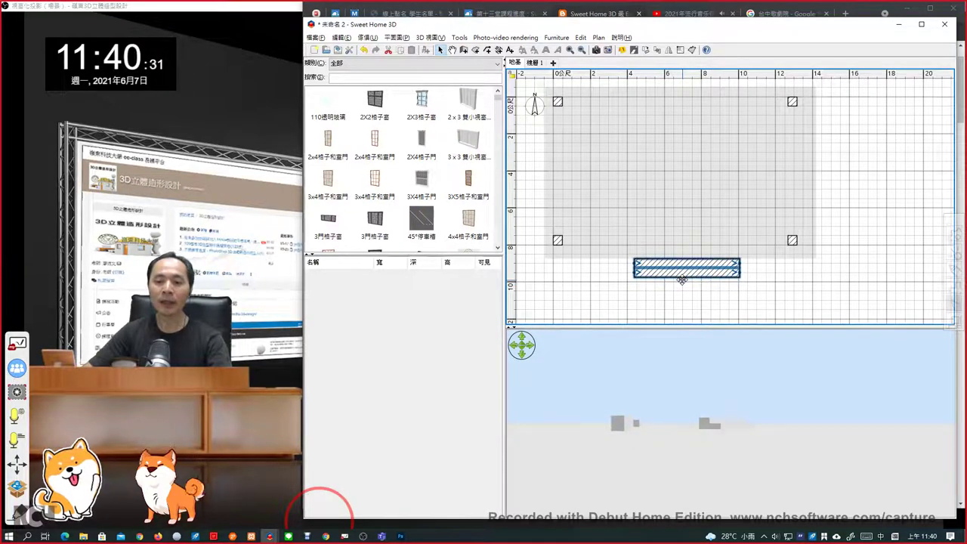
- Try curving the lower step outward to an arc angle of about -52° with a 150 cm thickness, and undo the changes
key("Escape")
left_click(682, 280)
left_click_drag(688, 274, 692, 290)
double_click(688, 284)
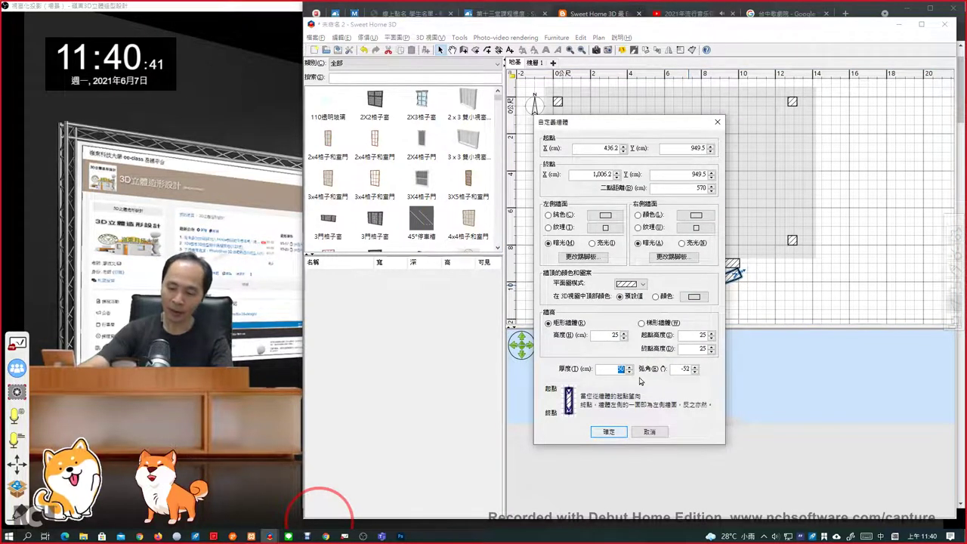
type("00")
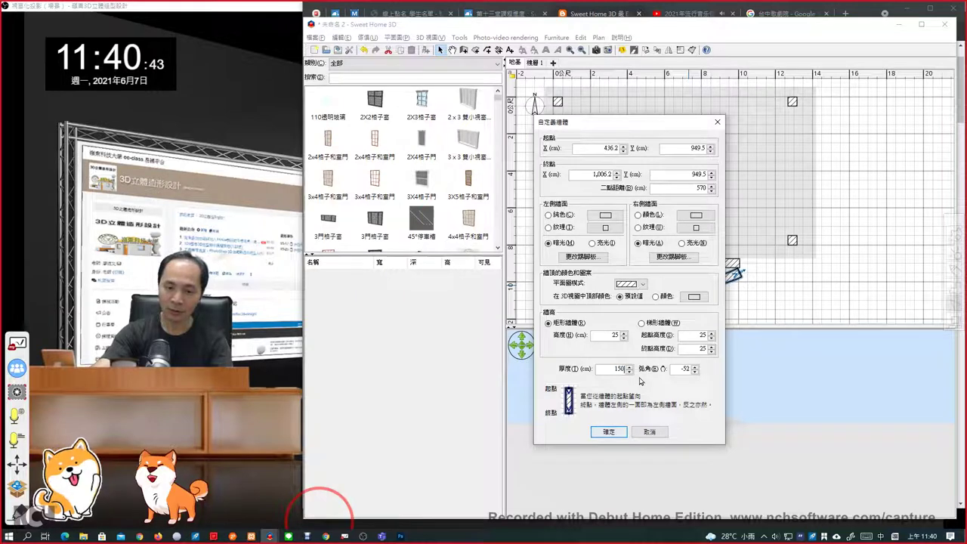
key("Return")
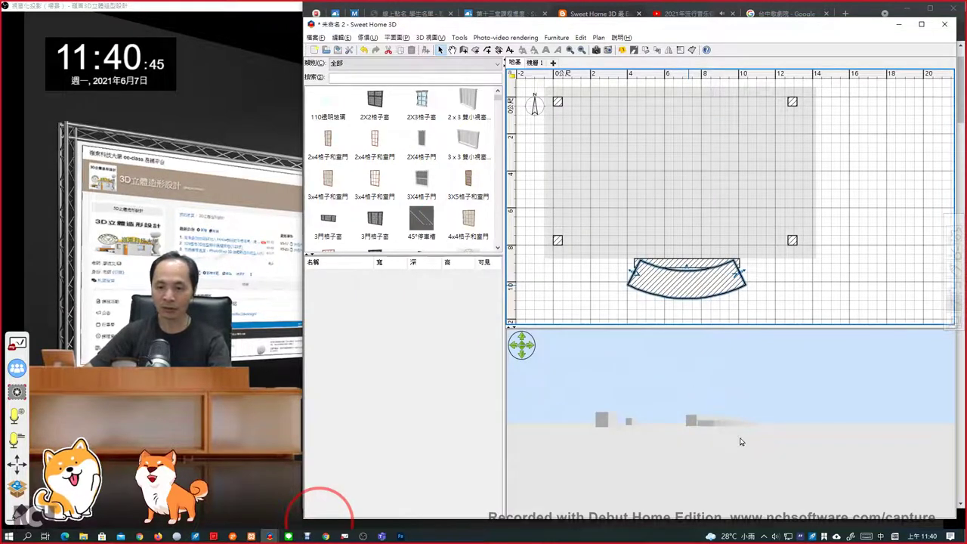
left_click_drag(741, 441, 740, 493)
key("ctrl+z")
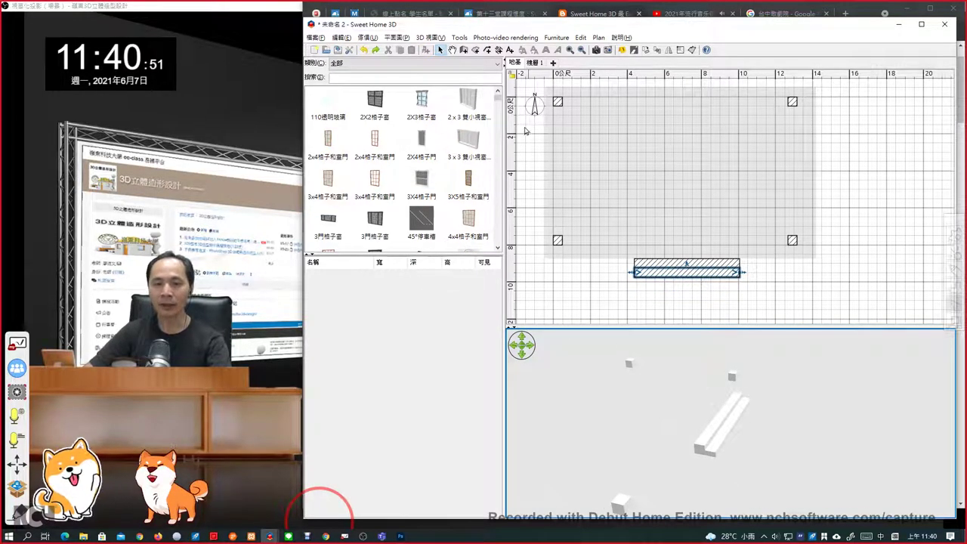
- Examine the platform on 樓層 1 together with the two entrance steps from several angles in 3D
left_click(535, 63)
left_click_drag(848, 461, 828, 424)
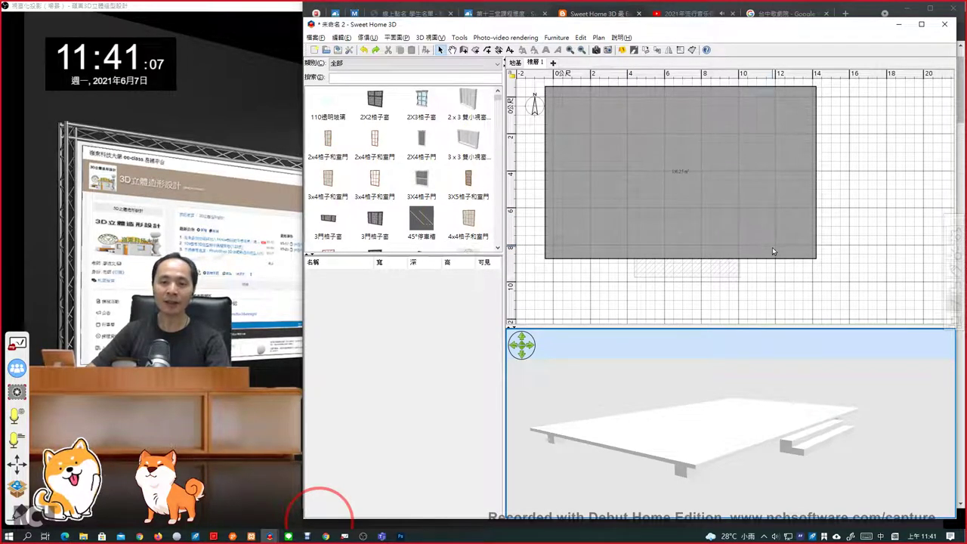
left_click_drag(824, 433, 578, 475)
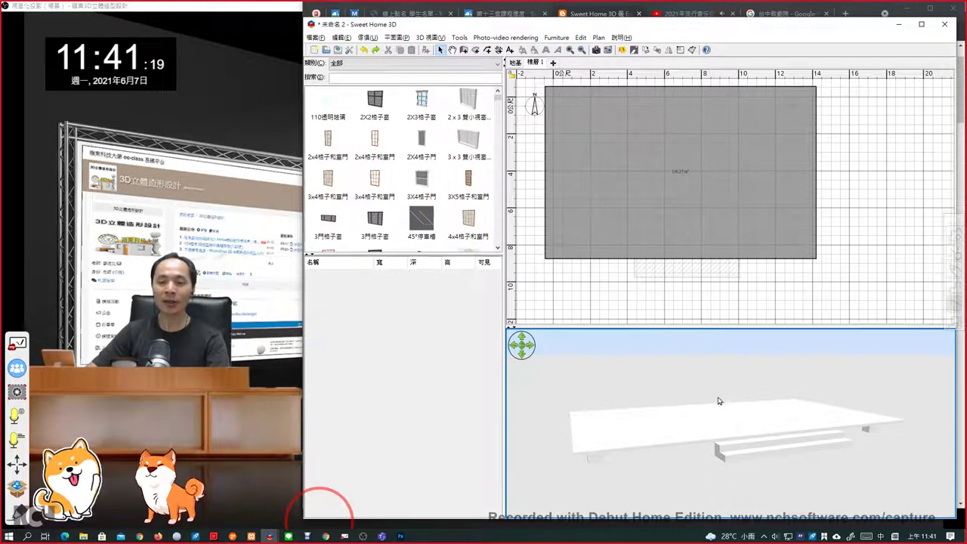
left_click_drag(717, 400, 764, 416)
- Switch to the Sweet Home 3D tutorial article in the browser and read the section on making ceiling beams from thick, long walls
left_click(596, 13)
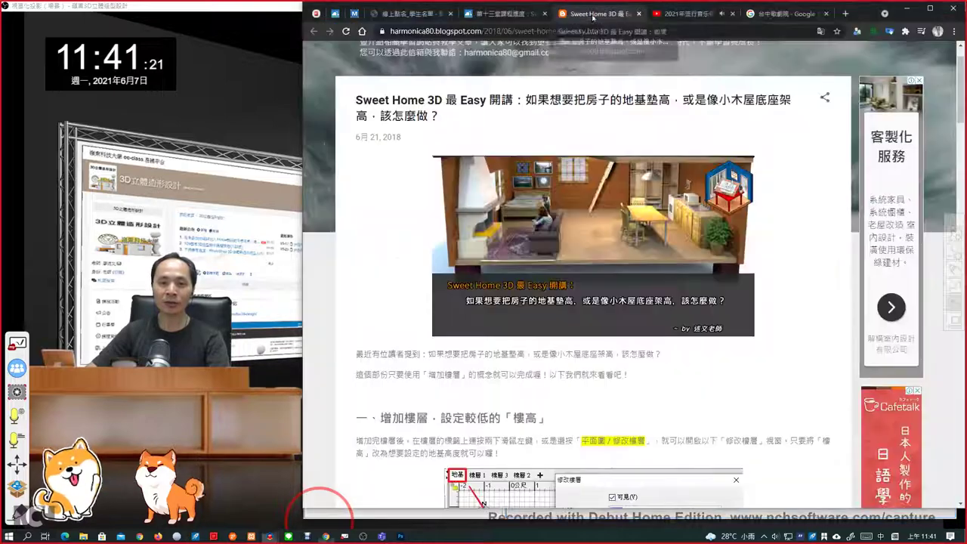
scroll(705, 388, "down", 15)
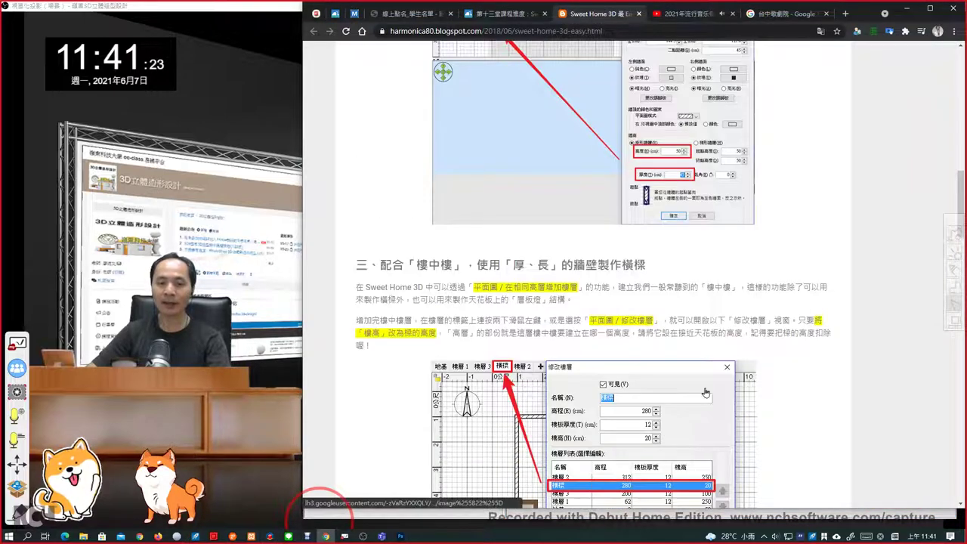
scroll(703, 387, "down", 3)
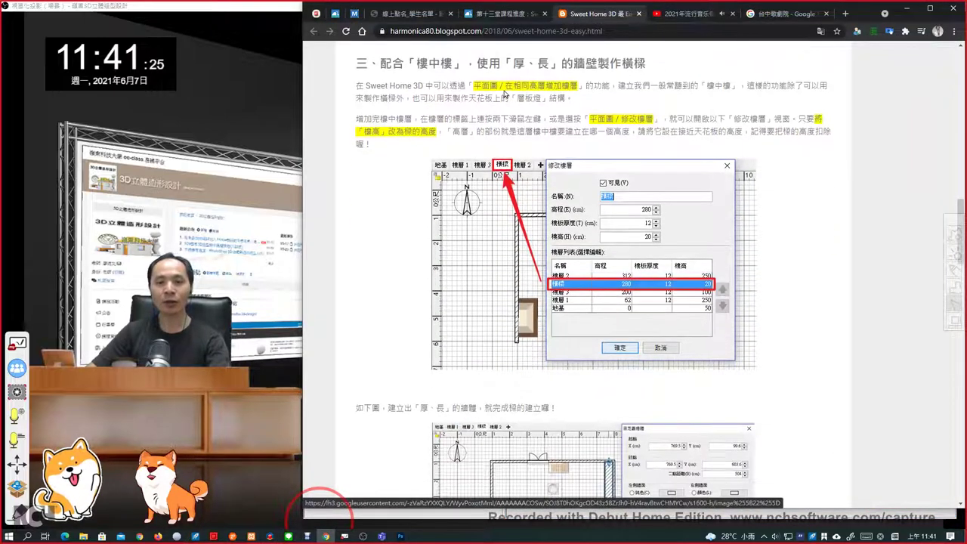
left_click_drag(622, 64, 647, 63)
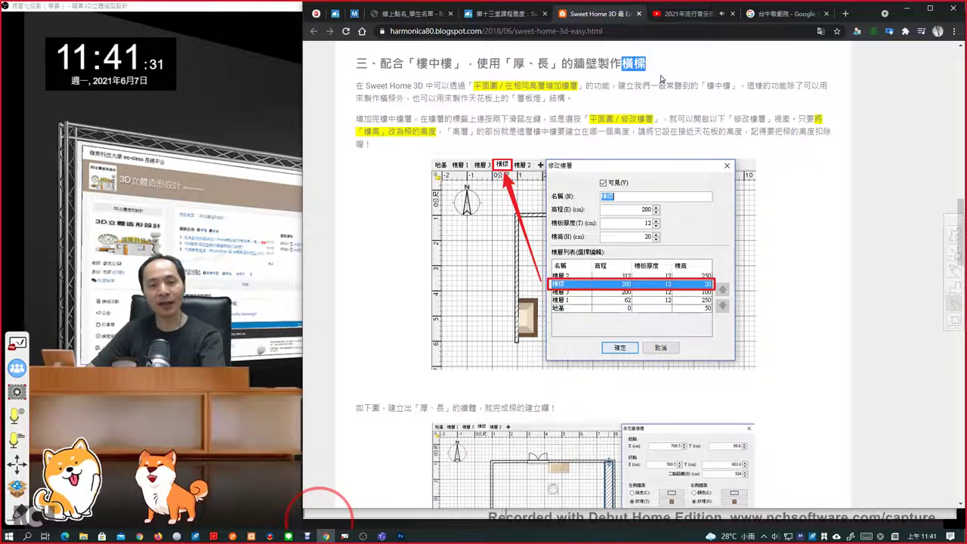
scroll(655, 91, "down", 3)
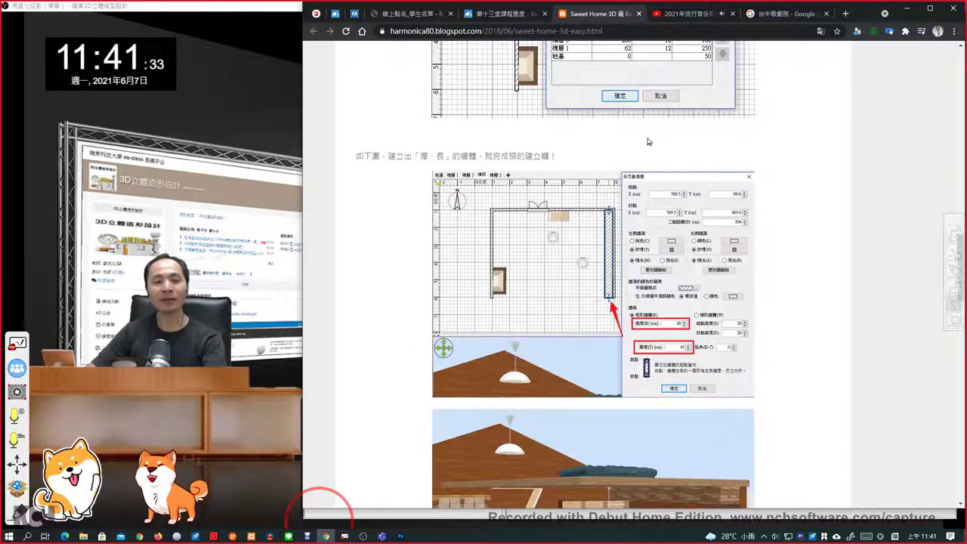
scroll(646, 142, "down", 3)
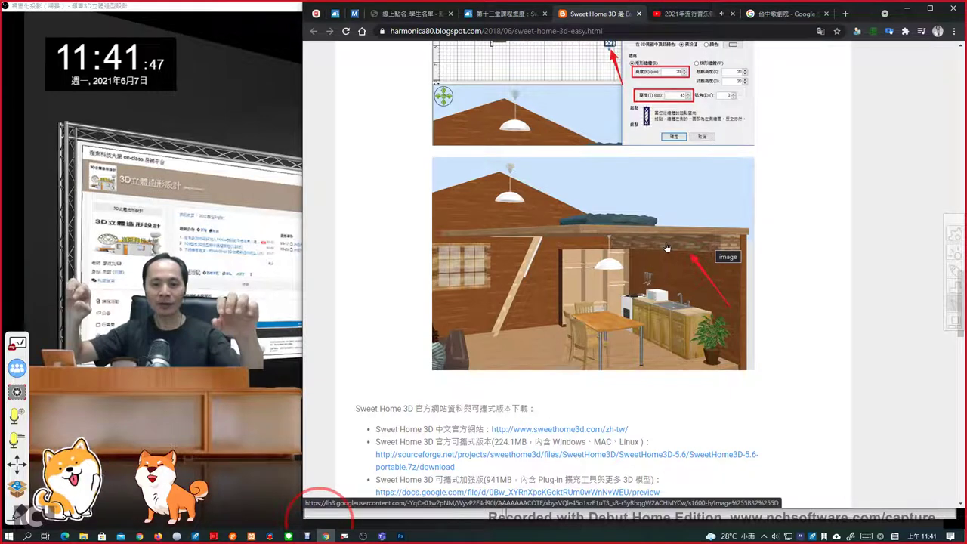
scroll(668, 248, "up", 3)
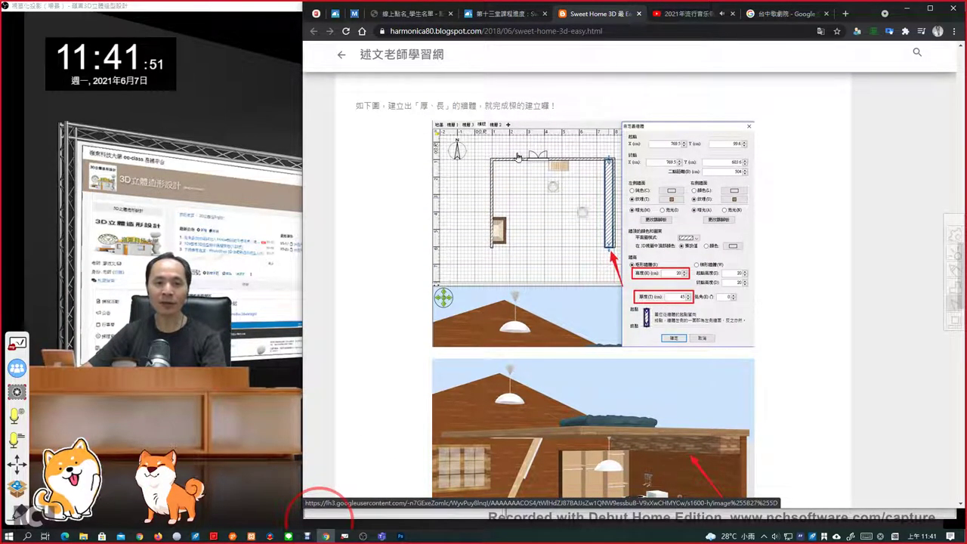
left_click_drag(420, 106, 456, 106)
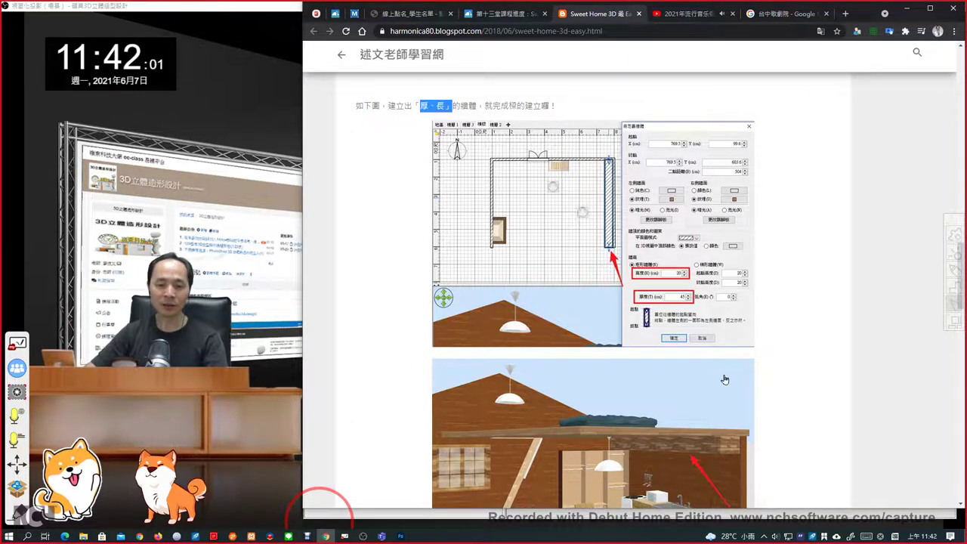
scroll(725, 379, "down", 2)
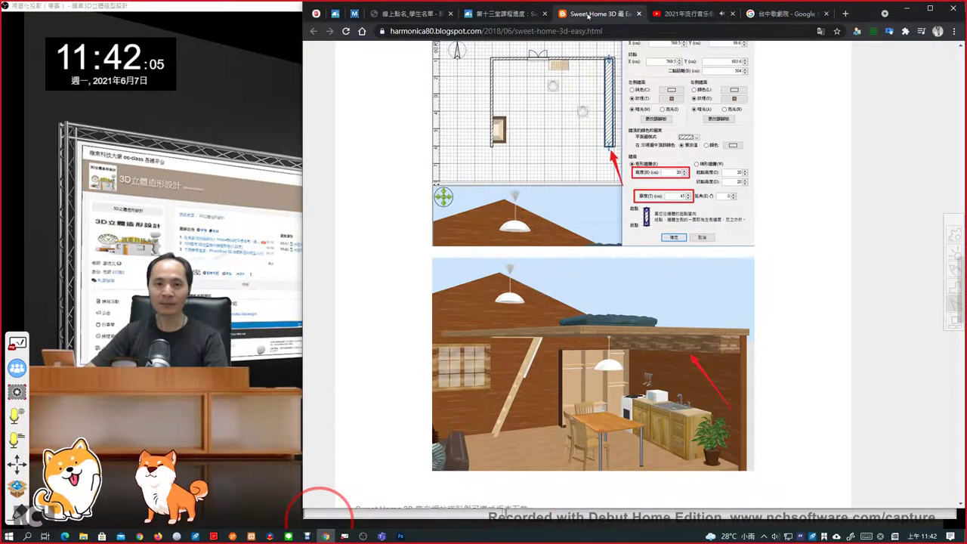
scroll(723, 359, "down", 4)
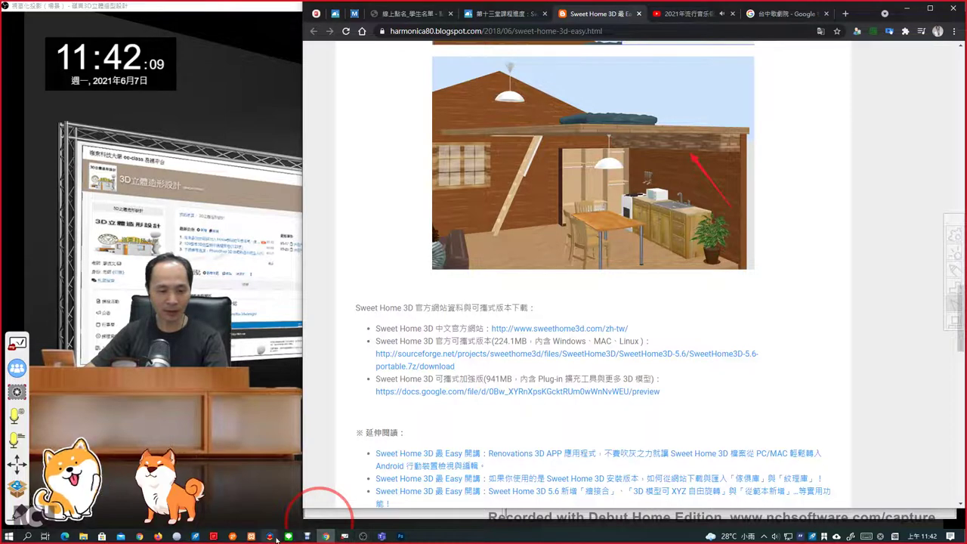
- Switch back to Sweet Home 3D and enclose the platform on 樓層 1 with walls along its whole outline
mouse_move(269, 536)
left_click(301, 498)
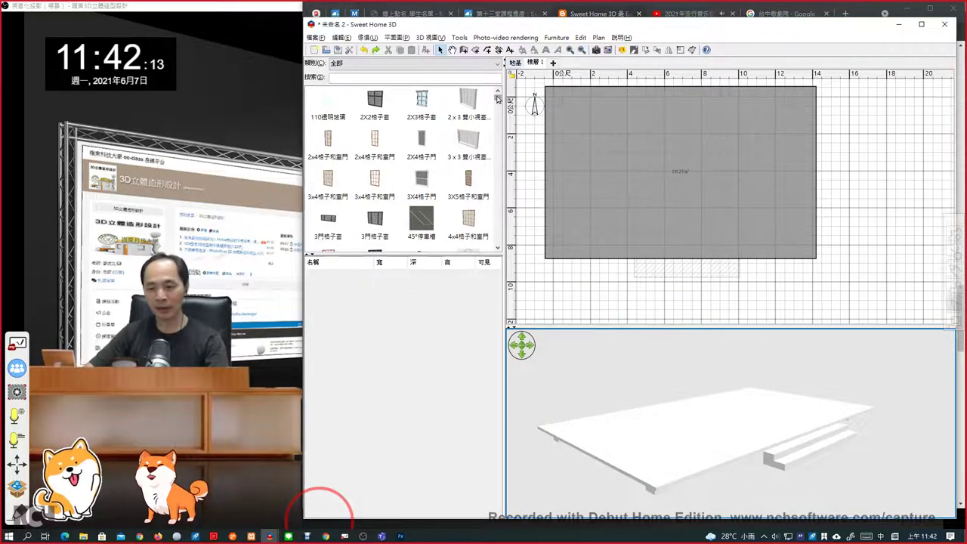
left_click_drag(727, 452, 684, 432)
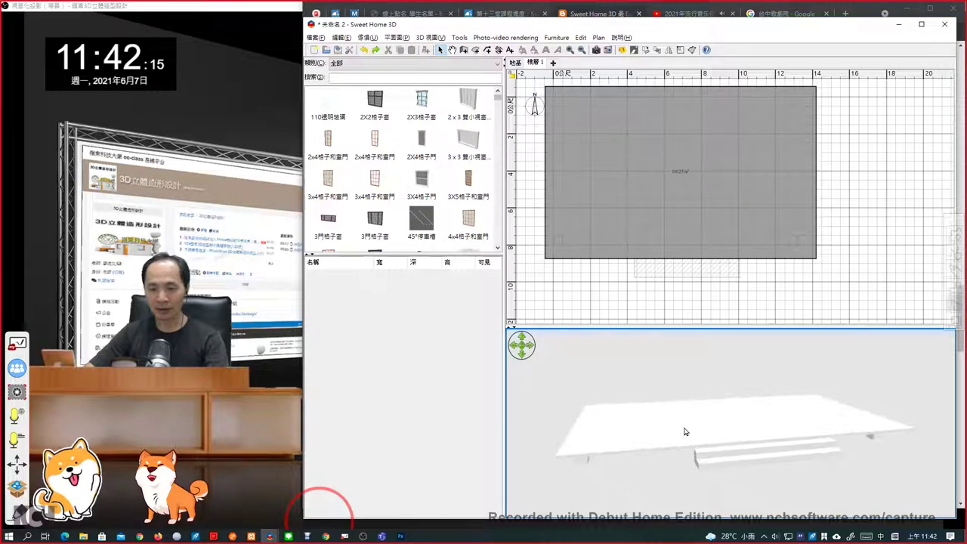
left_click(475, 50)
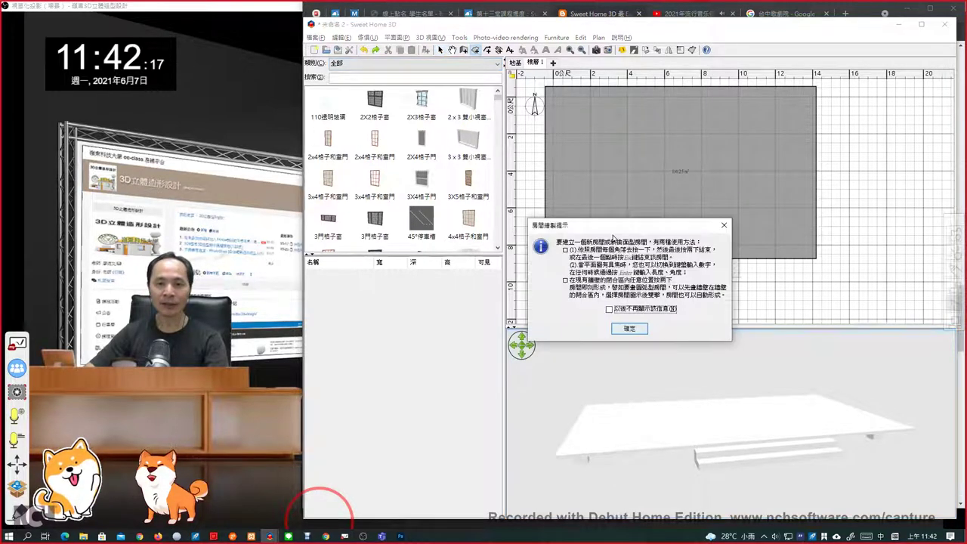
left_click(629, 329)
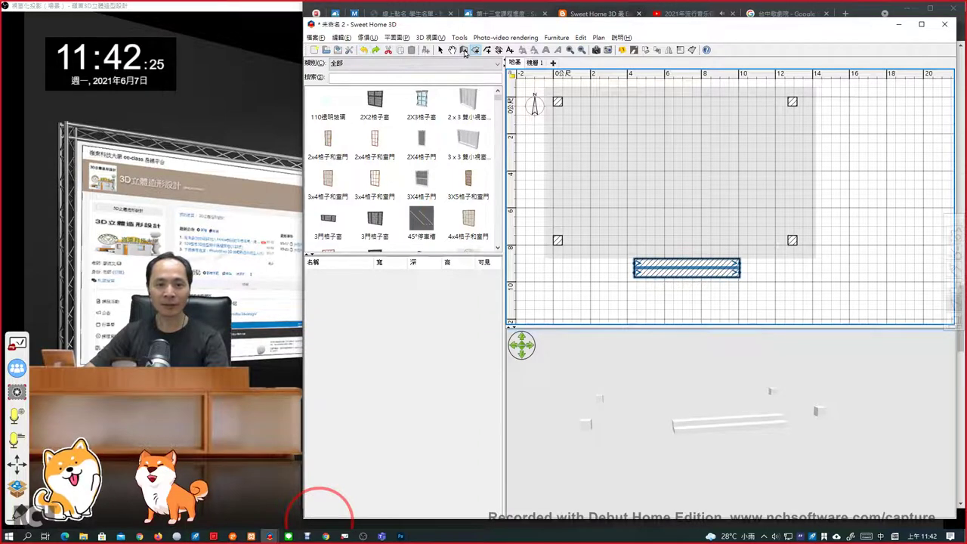
left_click(464, 50)
left_click(630, 339)
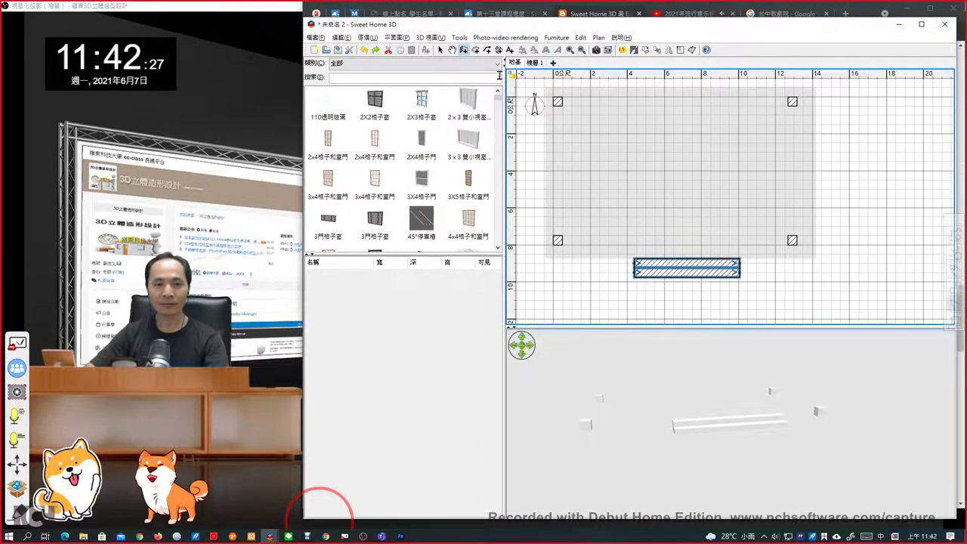
left_click(534, 62)
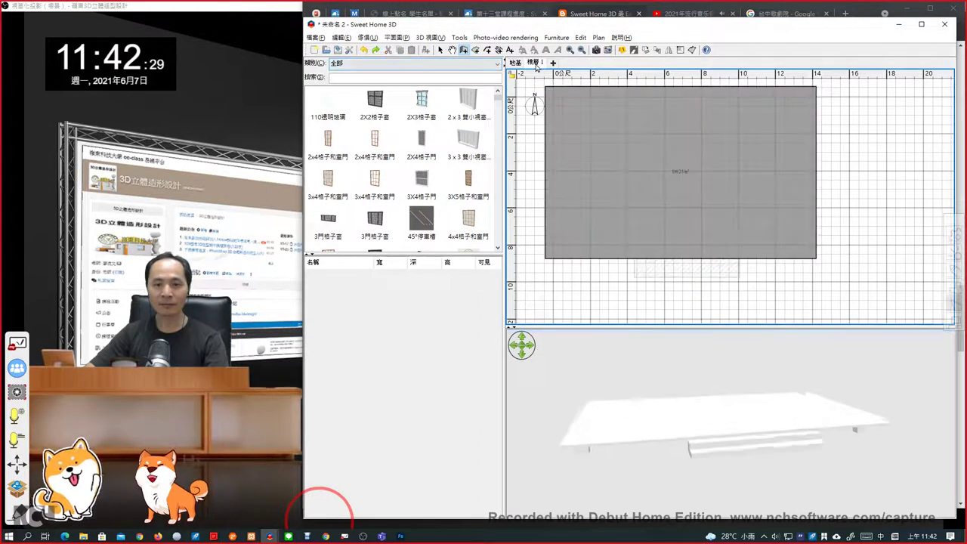
left_click_drag(742, 458, 775, 440)
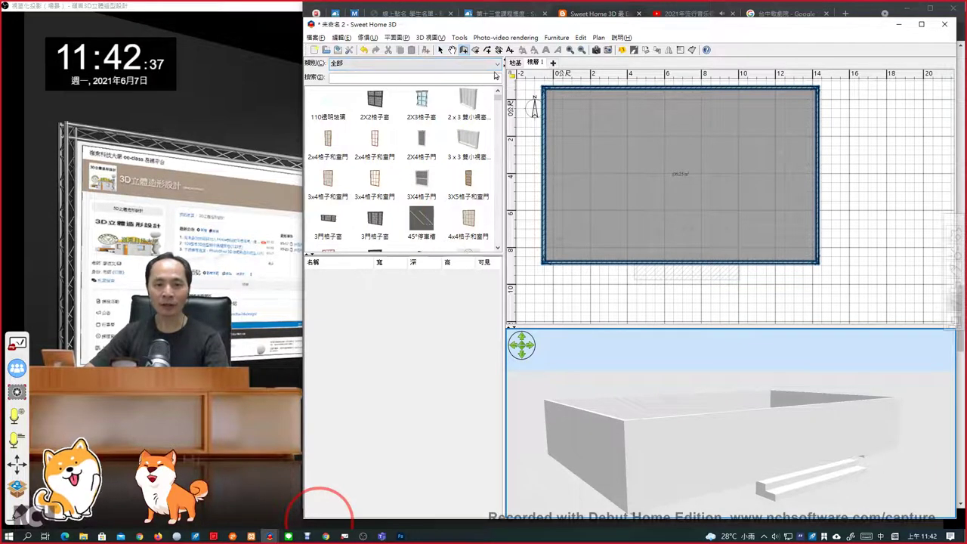
- Set the height of all walls around the 樓層 1 platform to 350 cm and check them in 3D
right_click(545, 88)
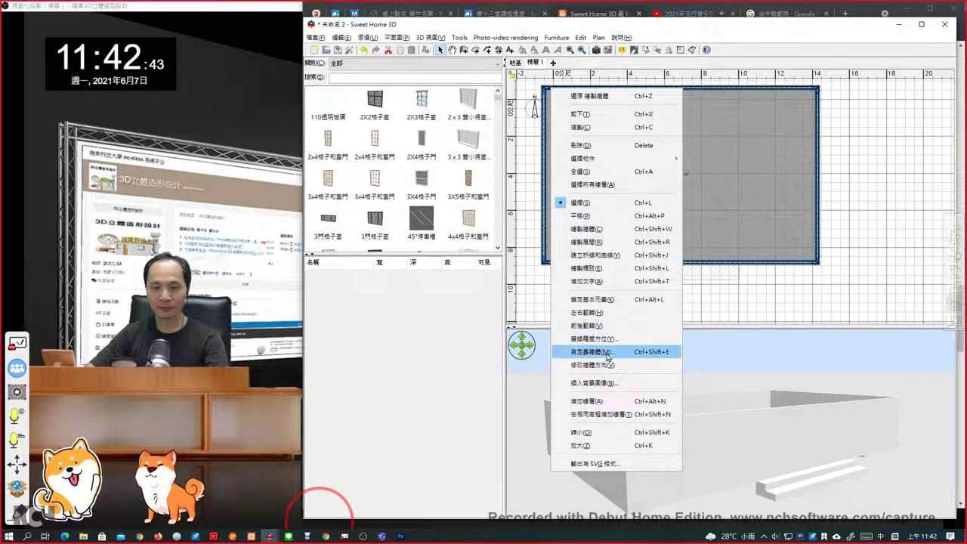
left_click(605, 352)
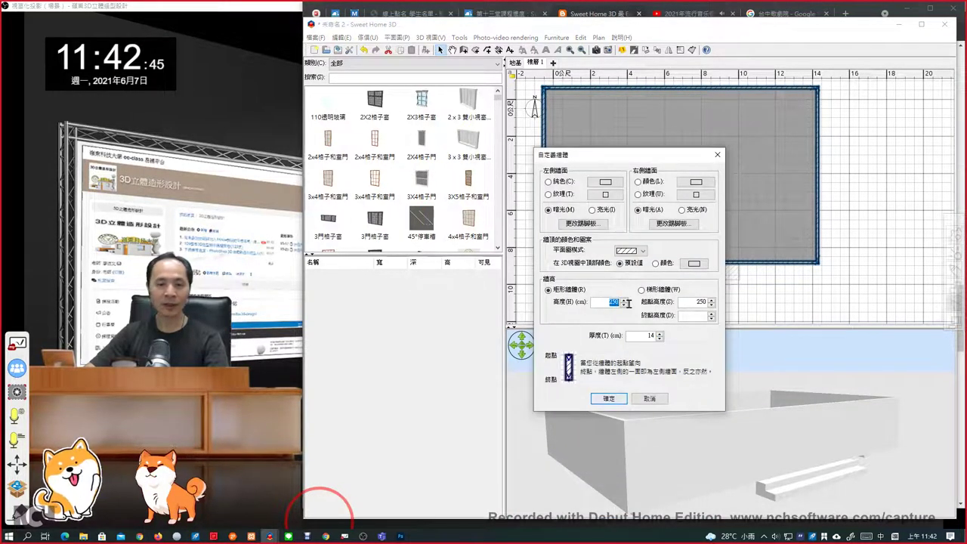
type("350")
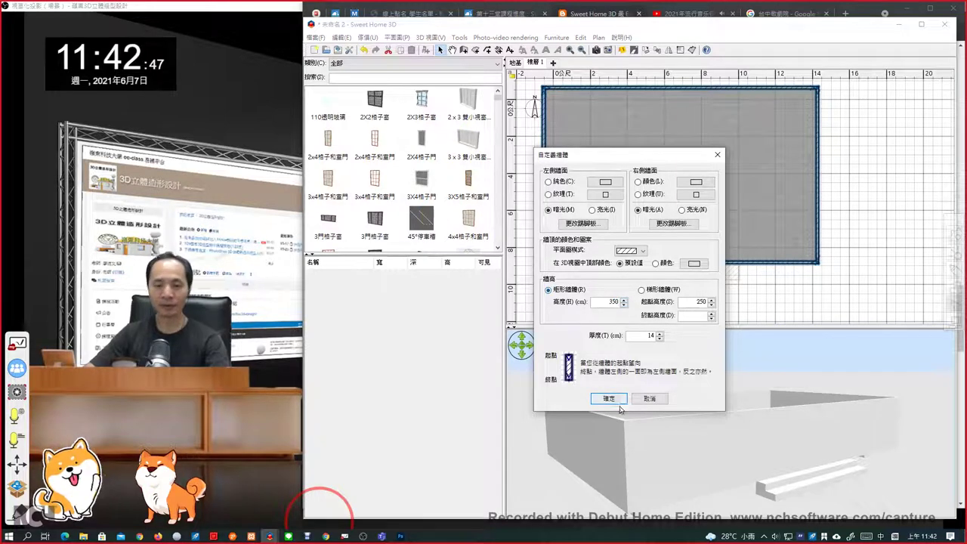
left_click(618, 403)
left_click_drag(748, 406, 769, 409)
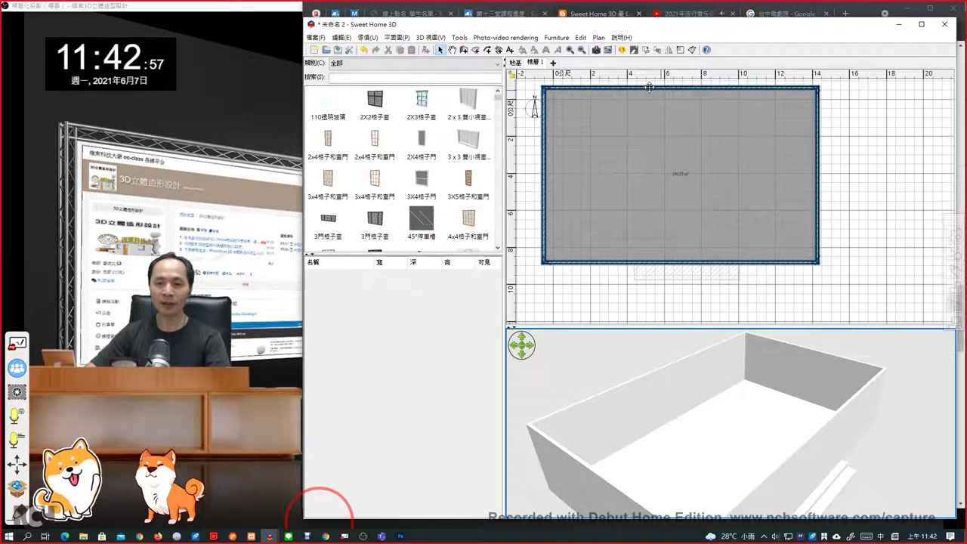
- Add a new level above 樓層 1 and open its settings
left_click(552, 63)
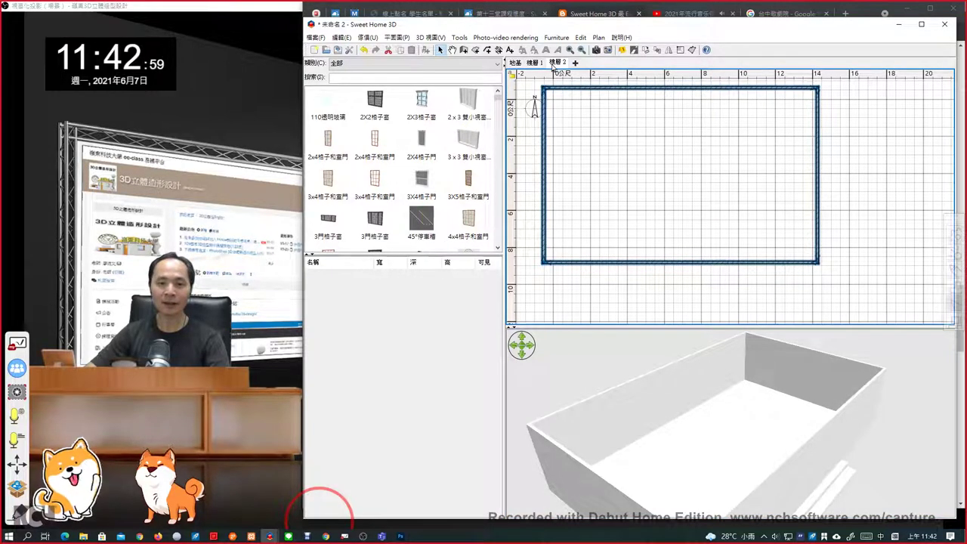
double_click(555, 63)
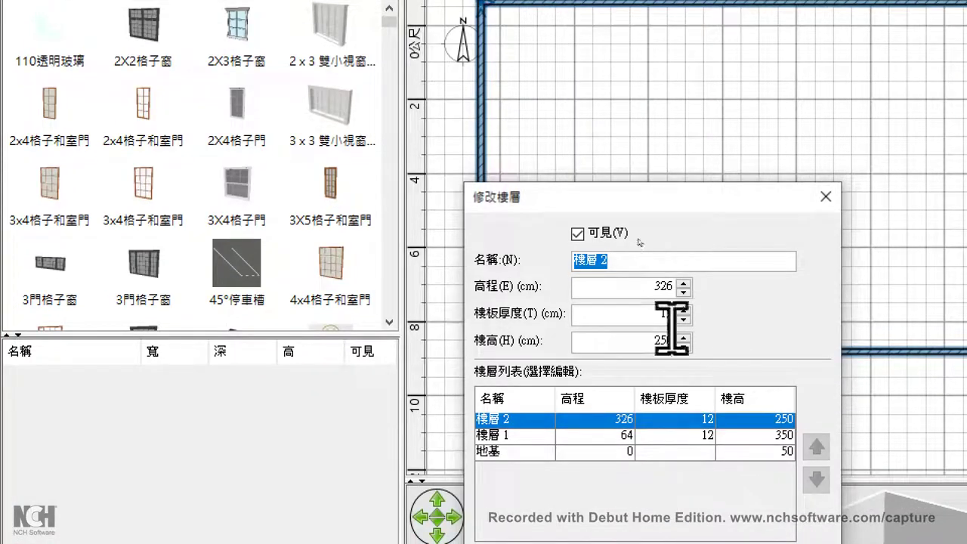
- Try an elevation of 314 cm for 樓層 2, and restore it to 326 cm
left_click_drag(653, 287, 676, 291)
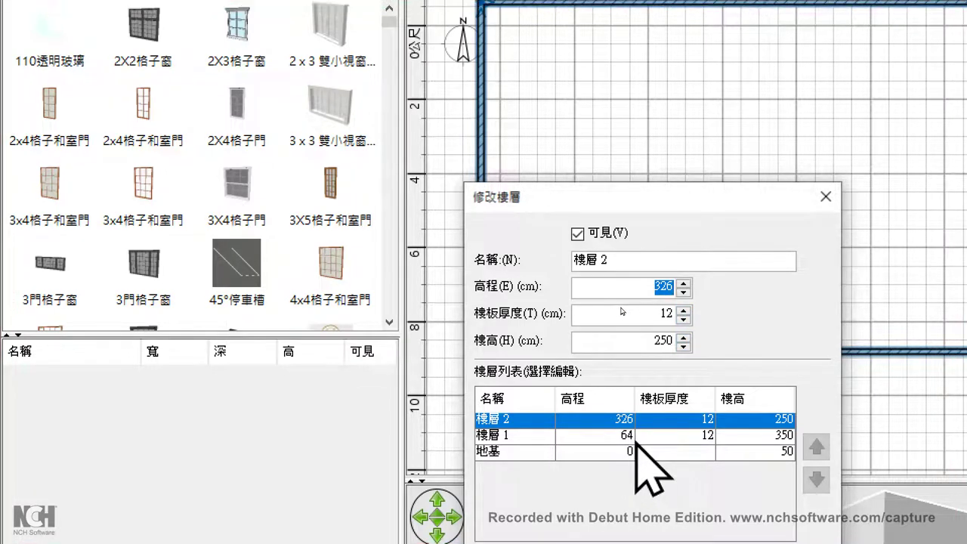
type("3")
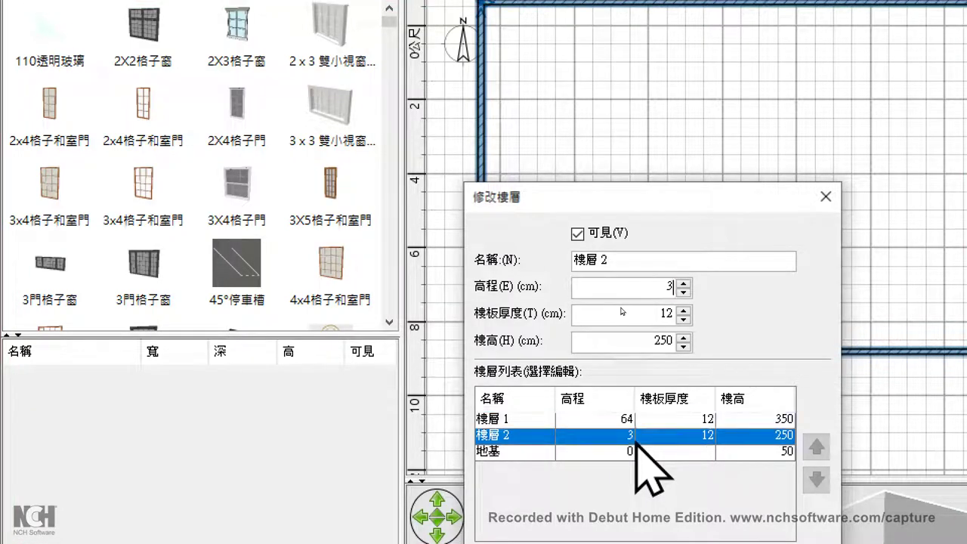
type("14")
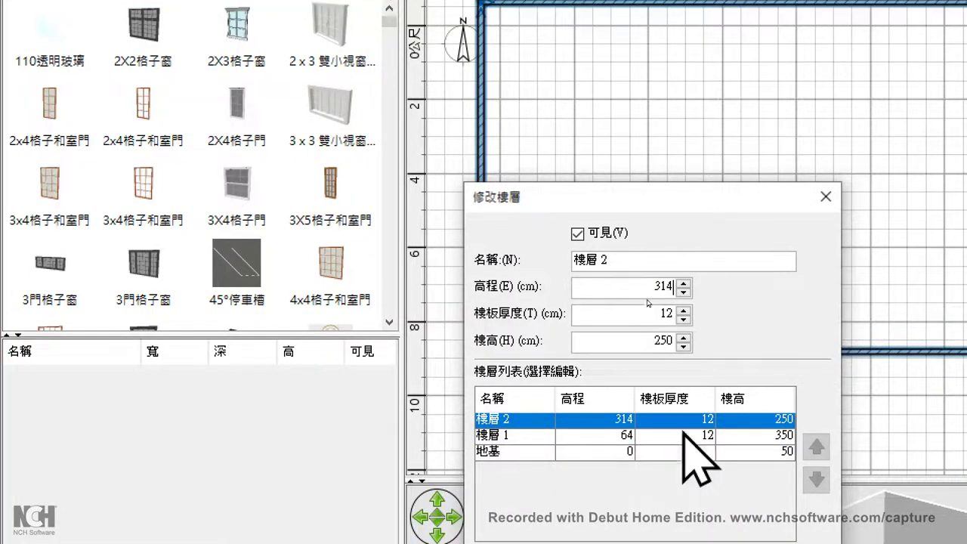
left_click_drag(659, 287, 681, 283)
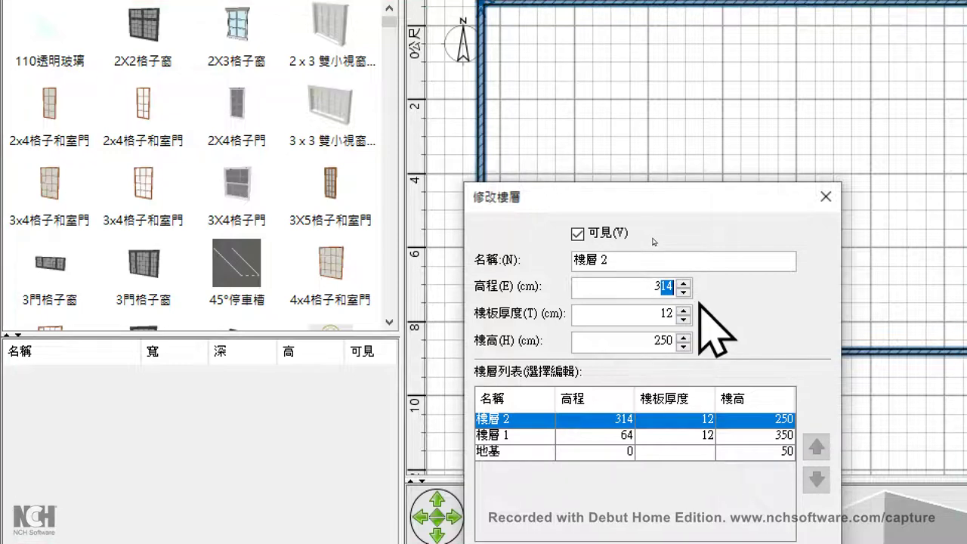
type("26")
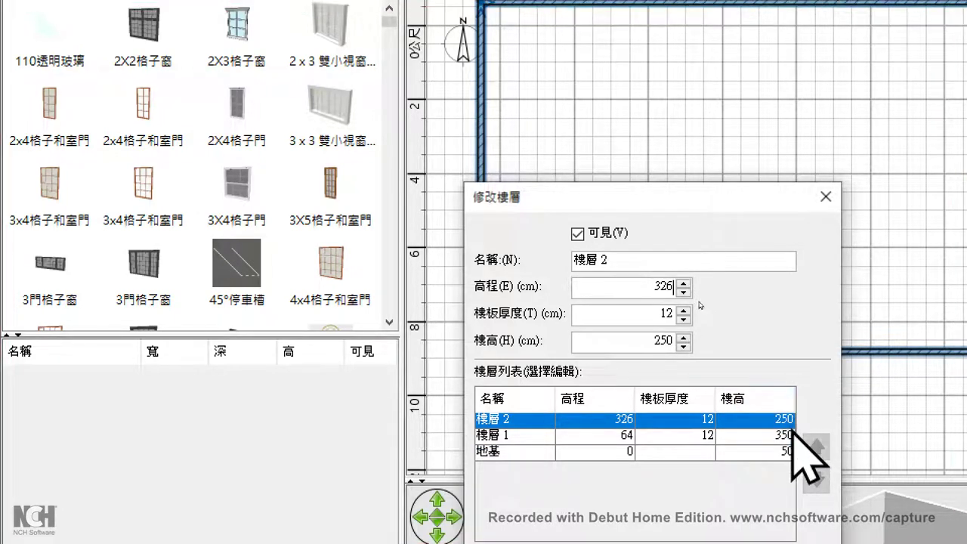
- Set the height of 樓層 2 to 150 cm and apply the level settings
double_click(659, 341)
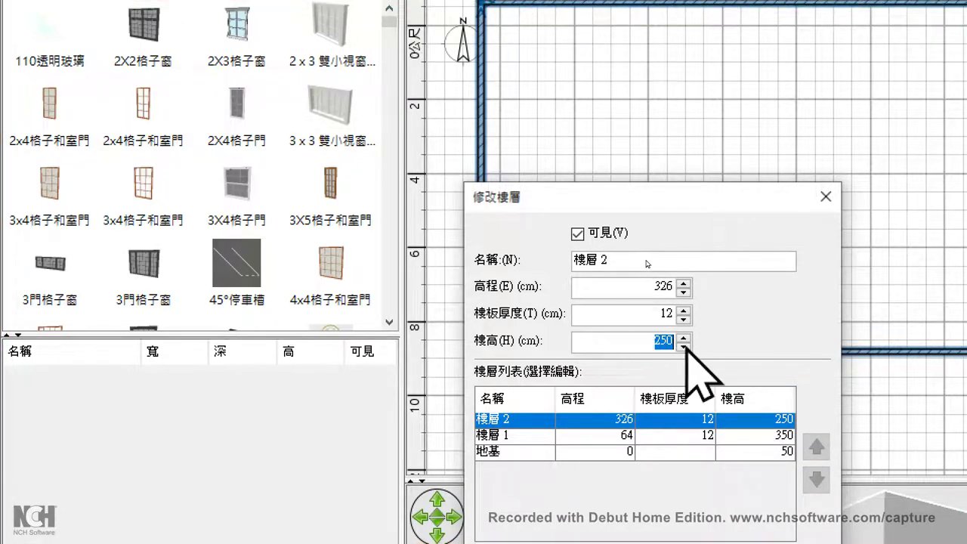
type("1")
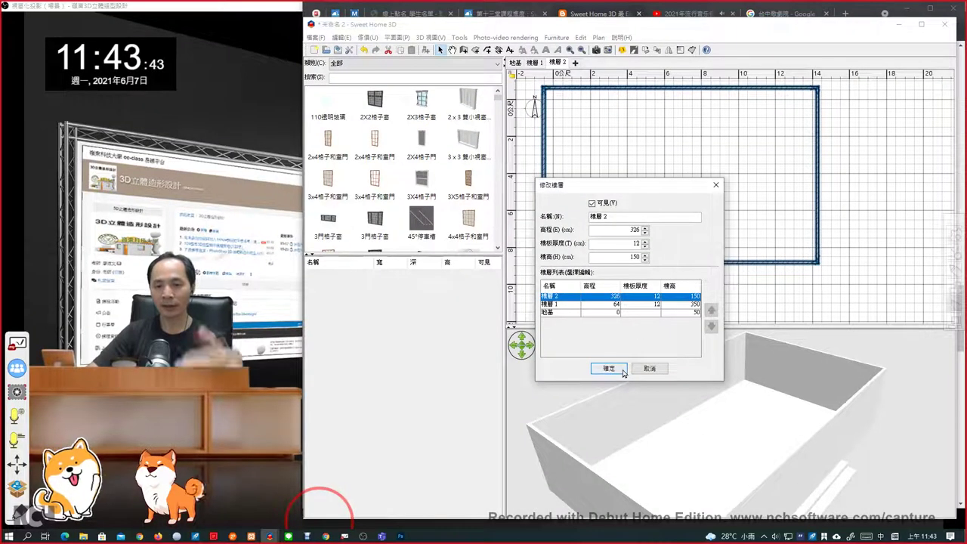
left_click(622, 369)
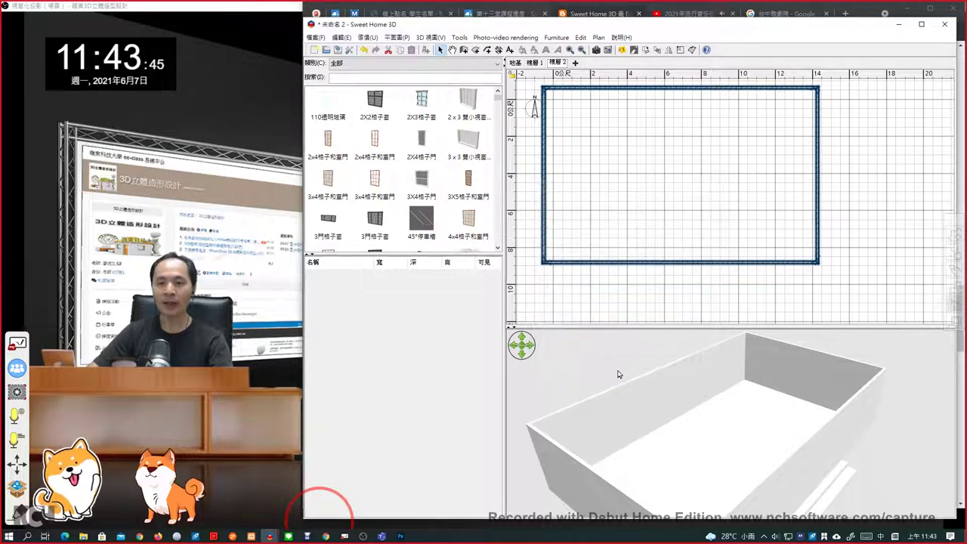
- Draw a rectangular room on 樓層 2 from mid-way along the north wall to the east wall, about 510 cm deep
left_click_drag(706, 399, 712, 371)
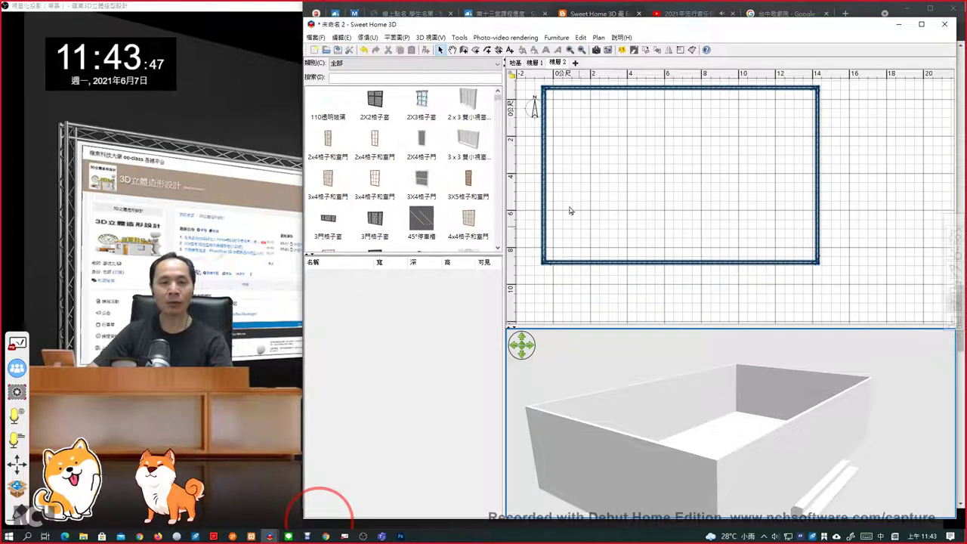
left_click(476, 50)
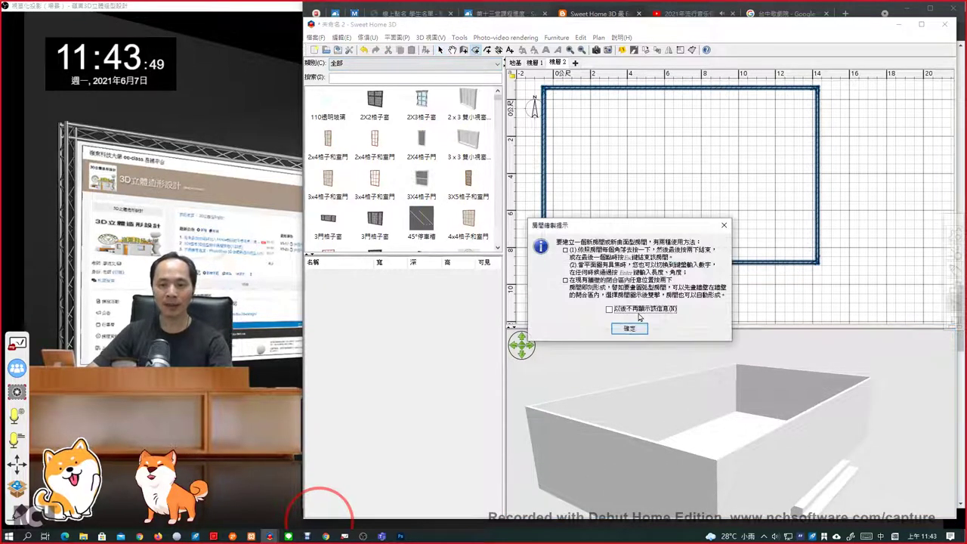
left_click(630, 327)
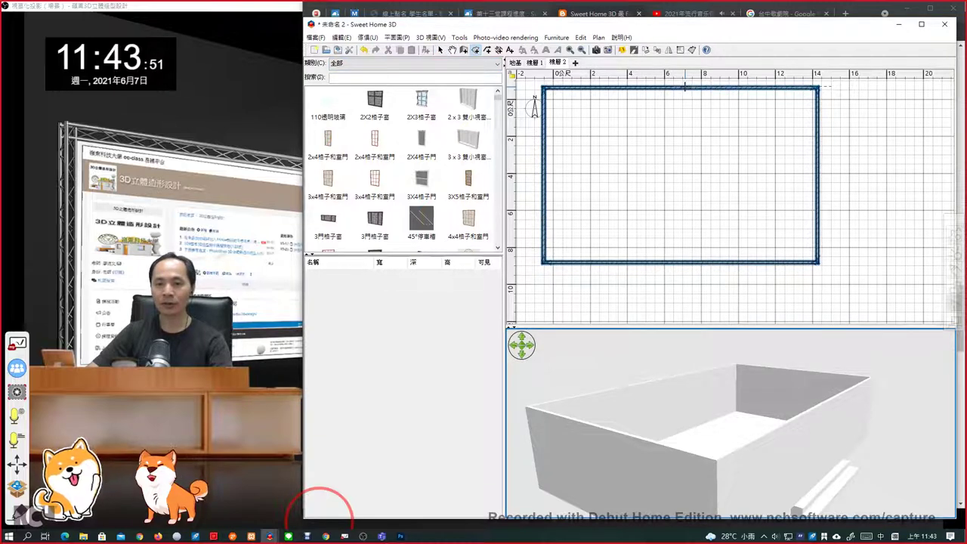
left_click(686, 87)
left_click(685, 180)
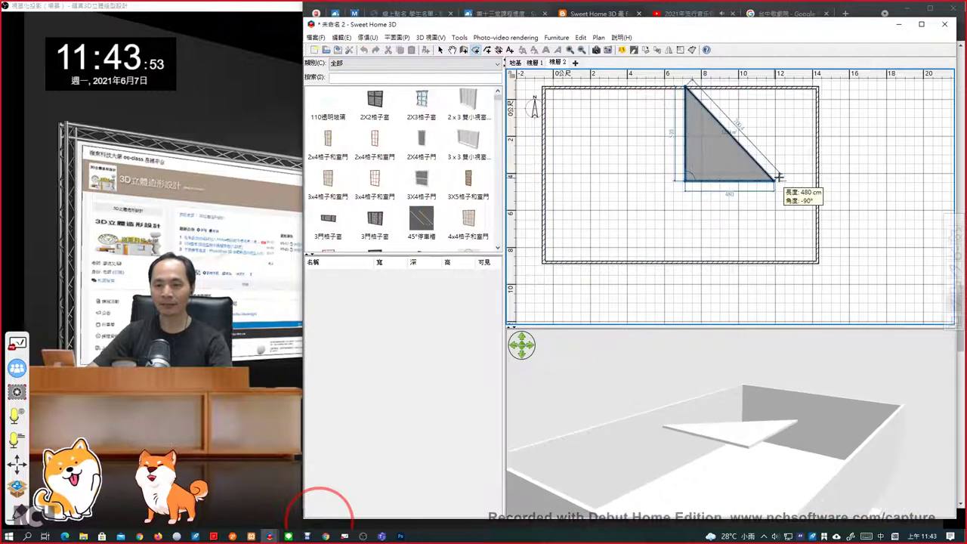
left_click(817, 180)
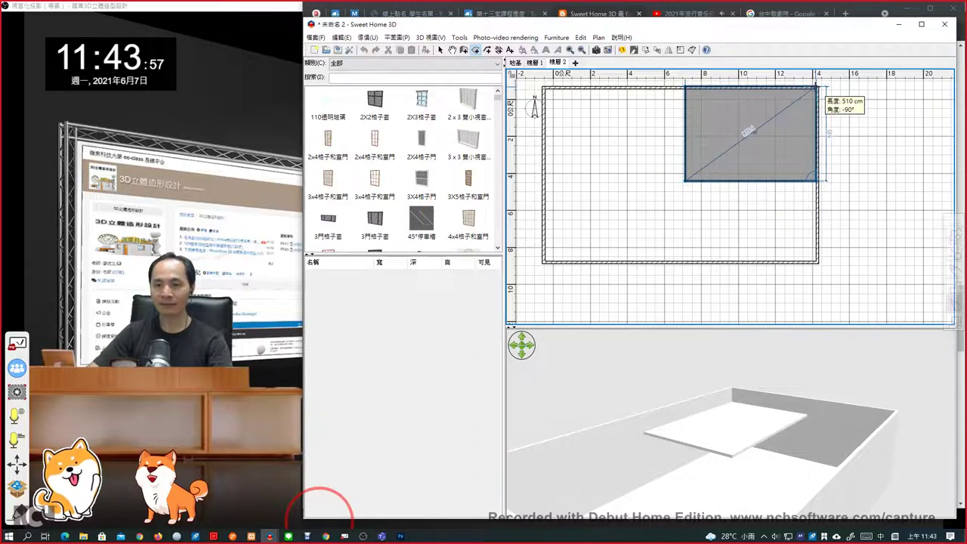
double_click(817, 87)
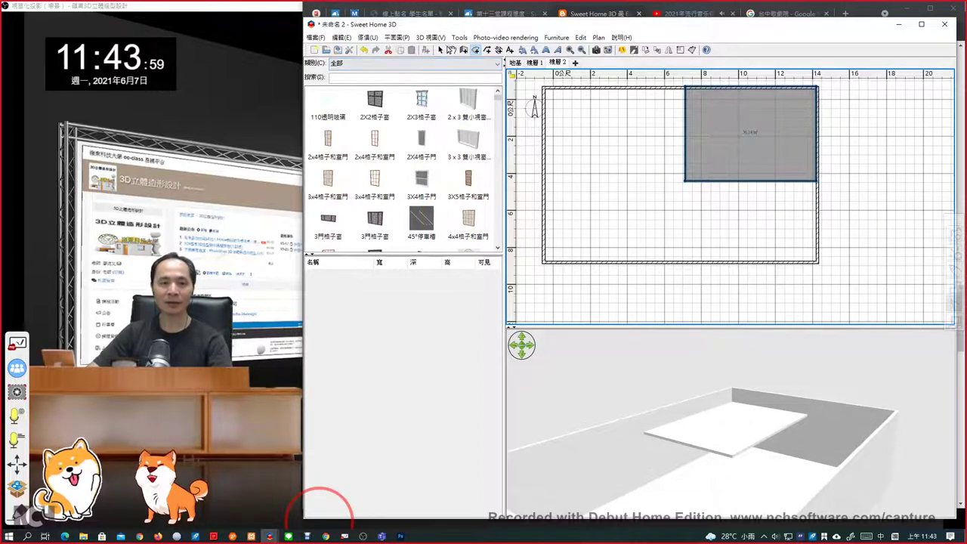
left_click(440, 50)
- Delete the south wall of the house and inspect the interior and raised floor slab in 3D
left_click_drag(772, 423, 724, 438)
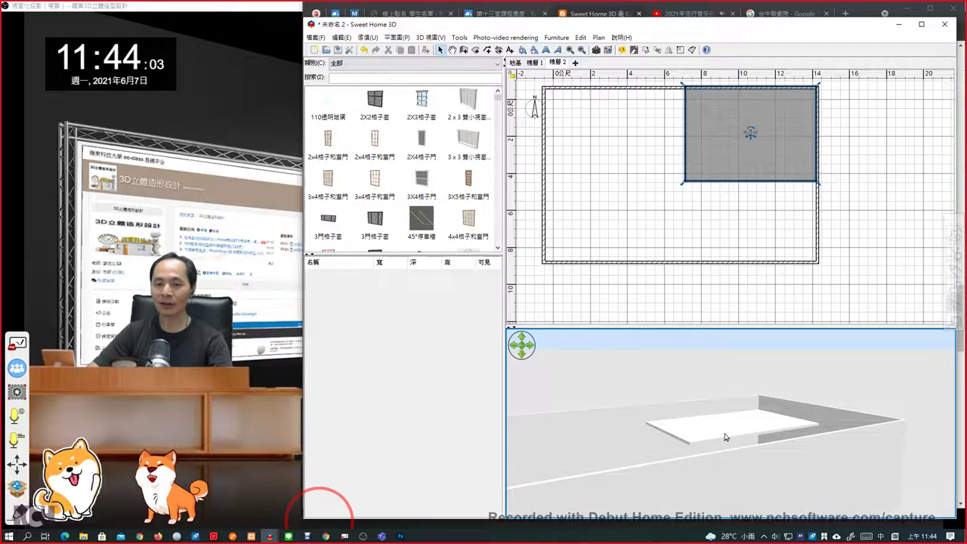
left_click(671, 284)
left_click(664, 262)
key("Delete")
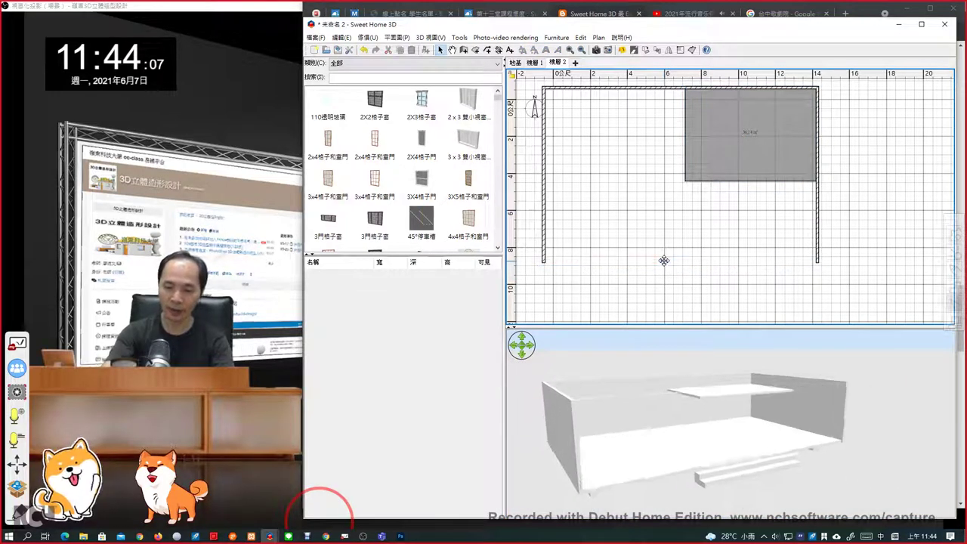
left_click_drag(731, 411, 708, 339)
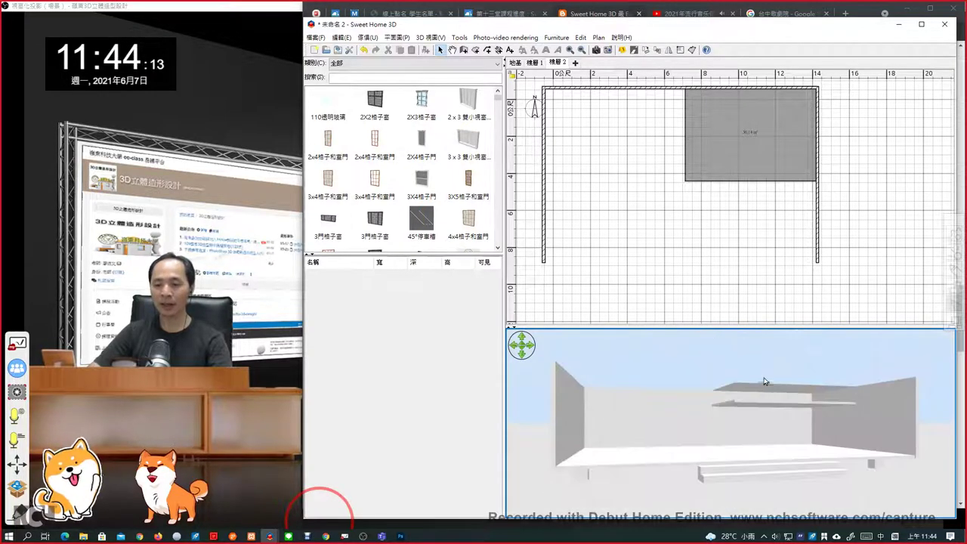
- Turn off the ceiling display for the 樓層 2 room and check its slab from below in 3D
double_click(732, 149)
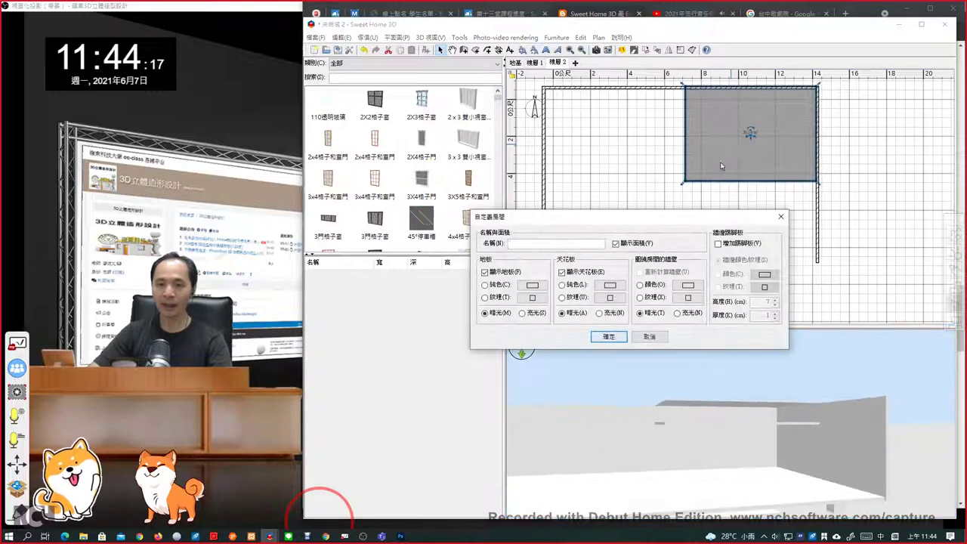
left_click(583, 276)
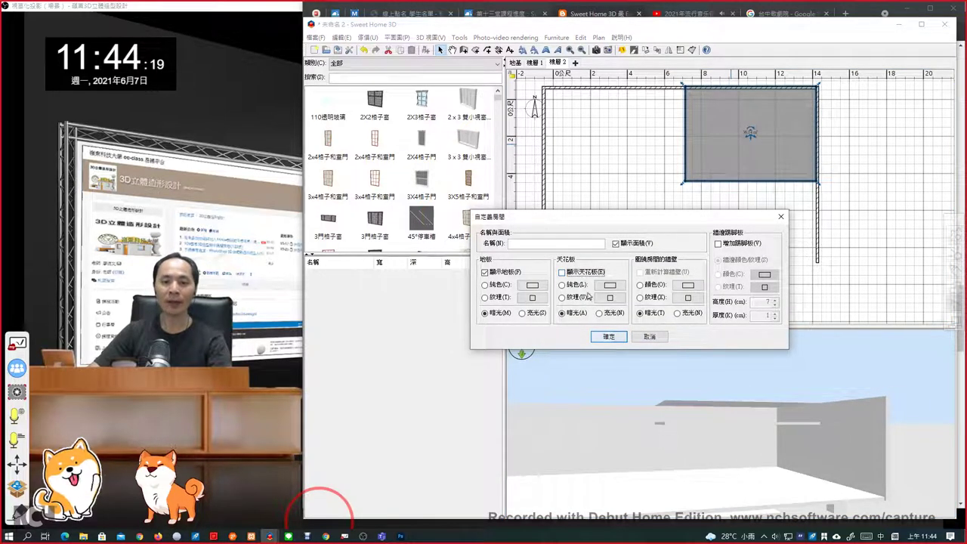
left_click(604, 341)
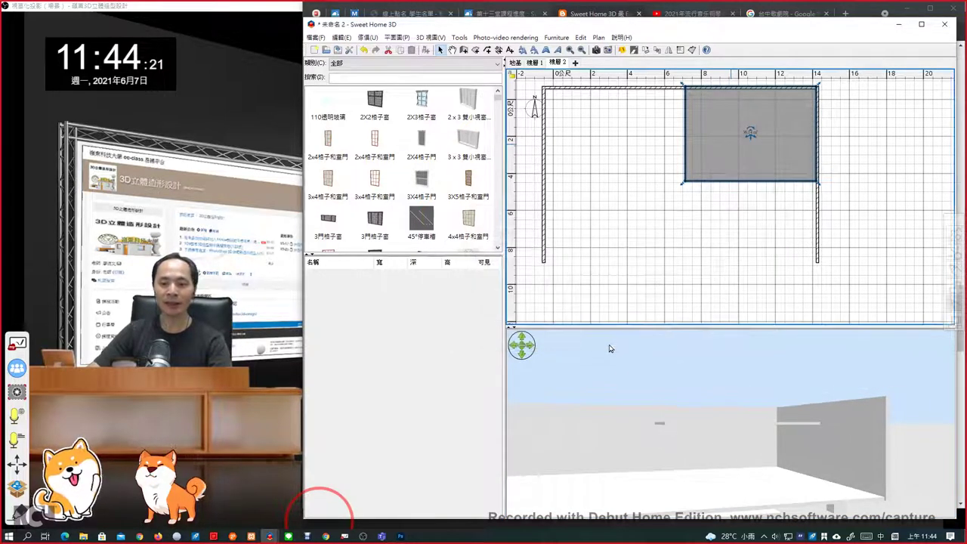
mouse_move(726, 408)
left_mouse_down()
mouse_move(816, 447)
mouse_move(745, 444)
mouse_move(658, 460)
mouse_move(767, 410)
mouse_move(789, 411)
mouse_move(733, 412)
left_mouse_up()
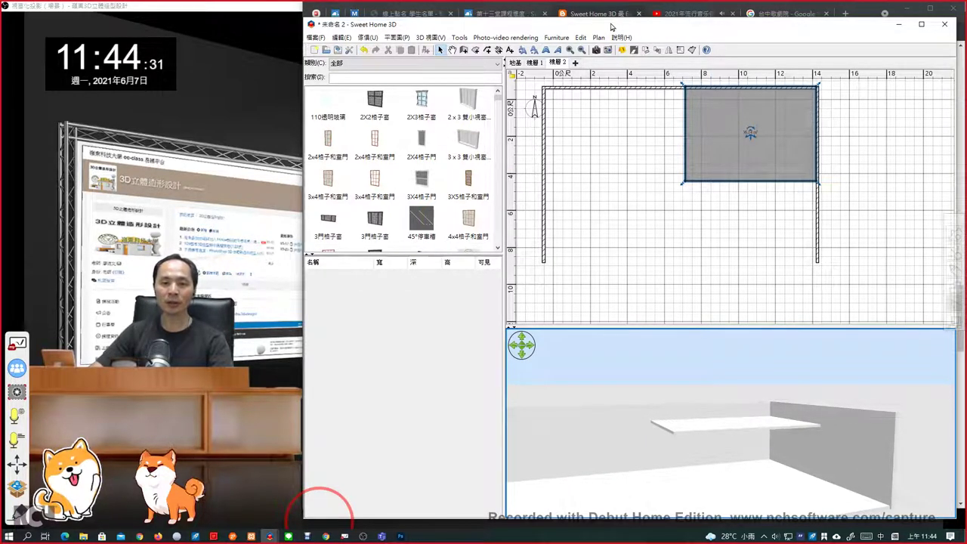
- Switch to the browser to view the blog article's loft example picture, and return to Sweet Home 3D
left_click(606, 16)
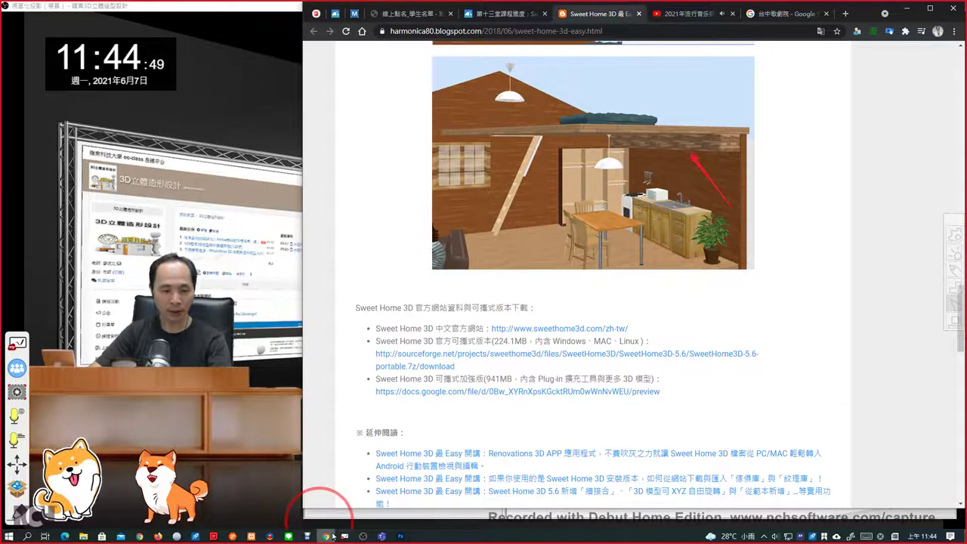
left_click(311, 484)
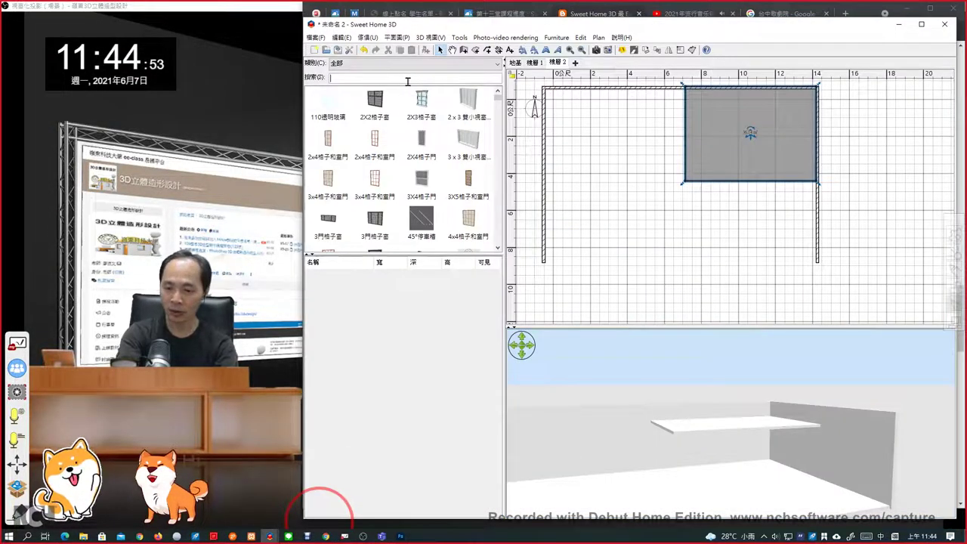
- Search the furniture catalogue for 長, 方 and 矩, and clear the search
type("長")
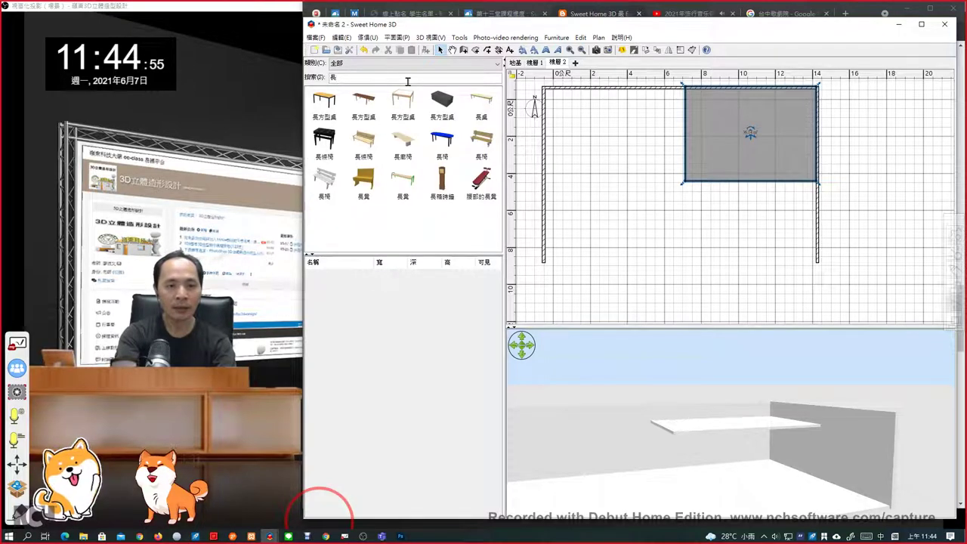
key("BackSpace")
type("方")
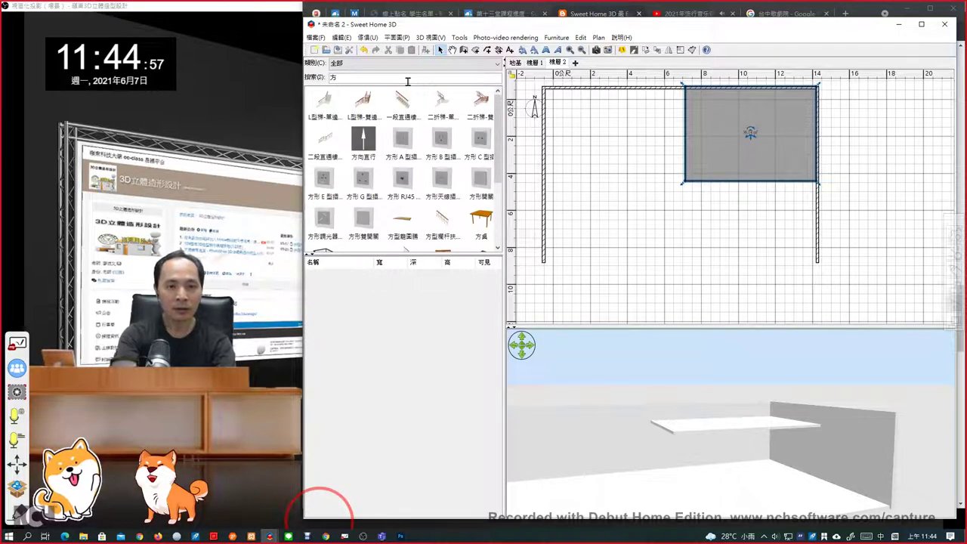
scroll(503, 131, "down", 3)
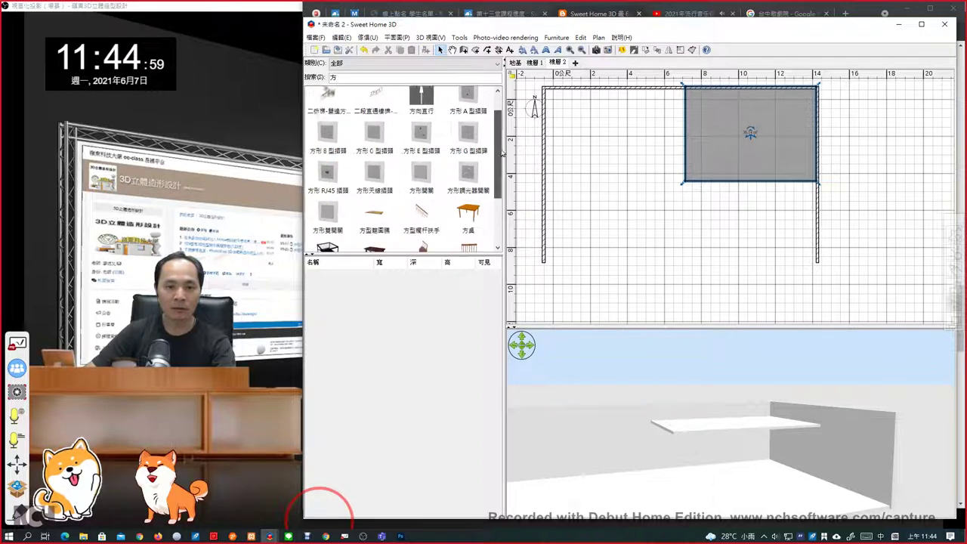
scroll(502, 131, "up", 1)
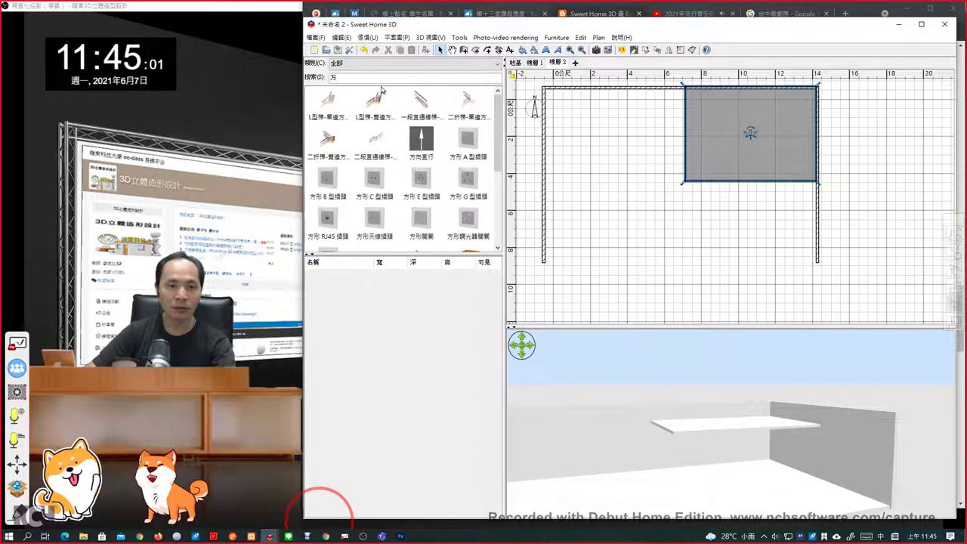
type("矩")
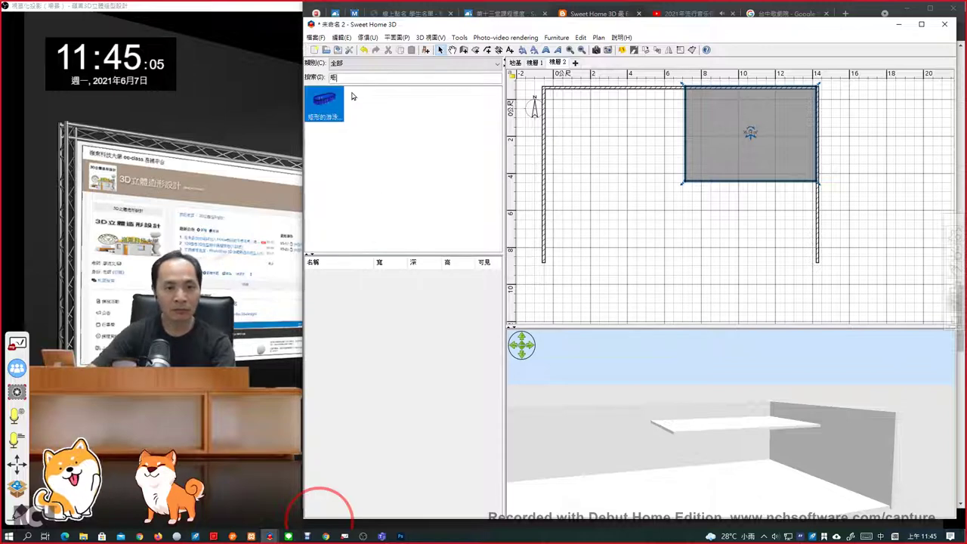
key("BackSpace")
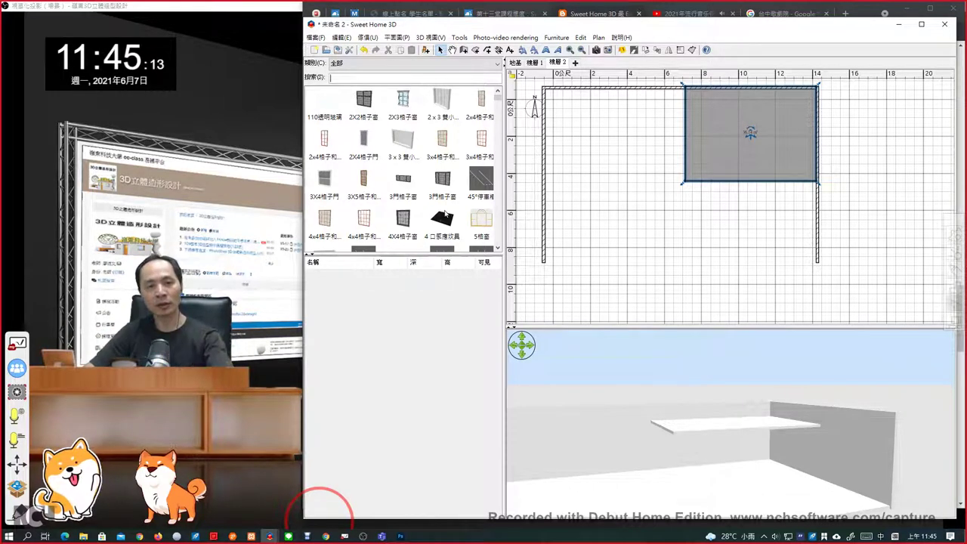
mouse_move(446, 215)
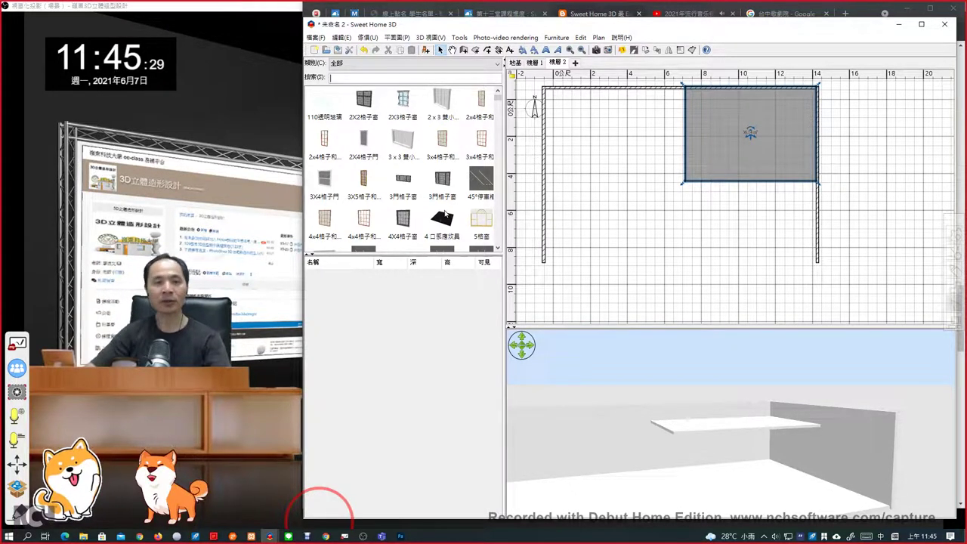
- Switch to the Teams meeting window and move it to view the meeting chat over the house plan
left_click_drag(605, 26, 614, 25)
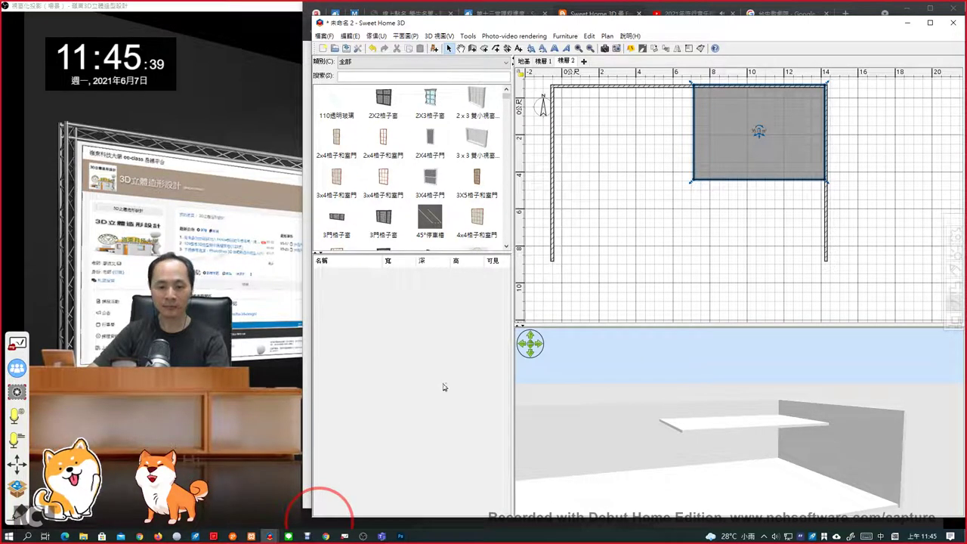
mouse_move(382, 536)
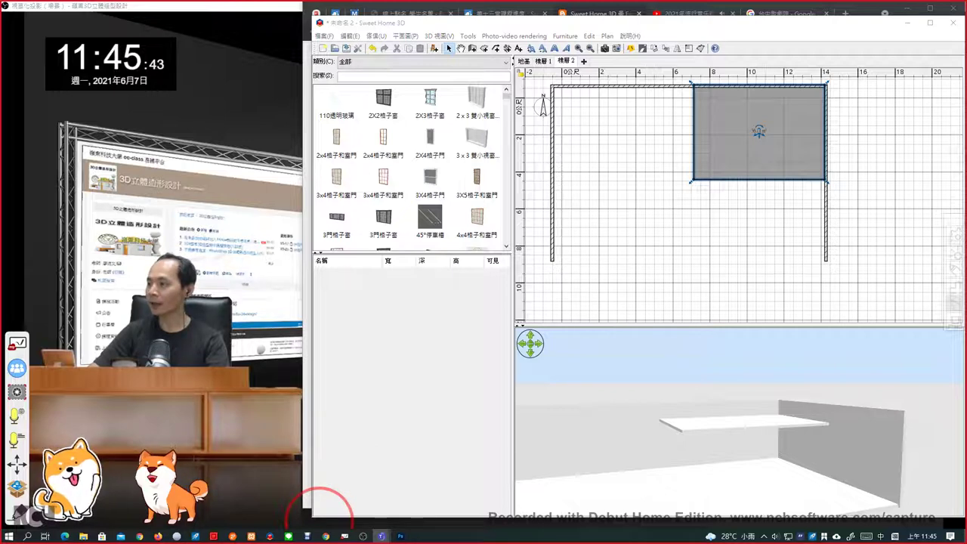
key("alt+Tab")
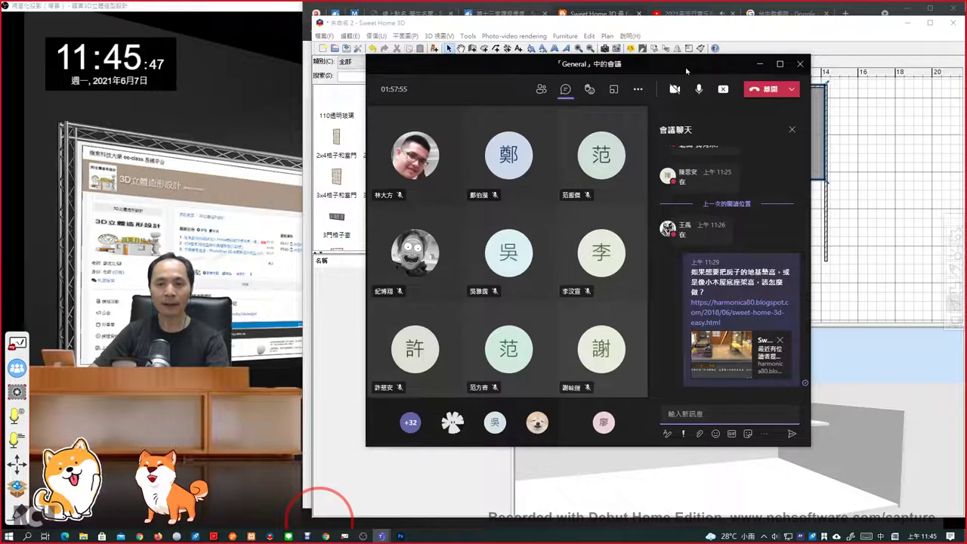
left_click_drag(686, 70, 729, 43)
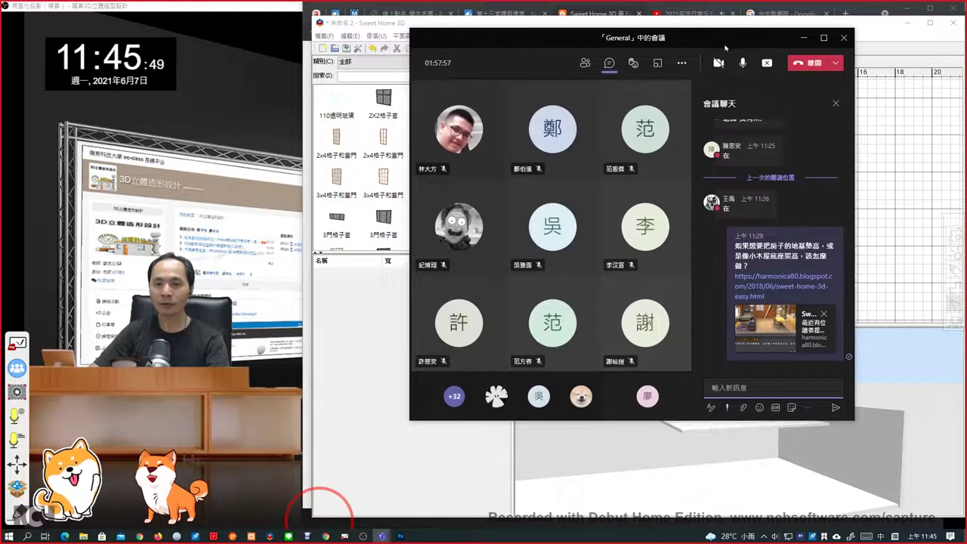